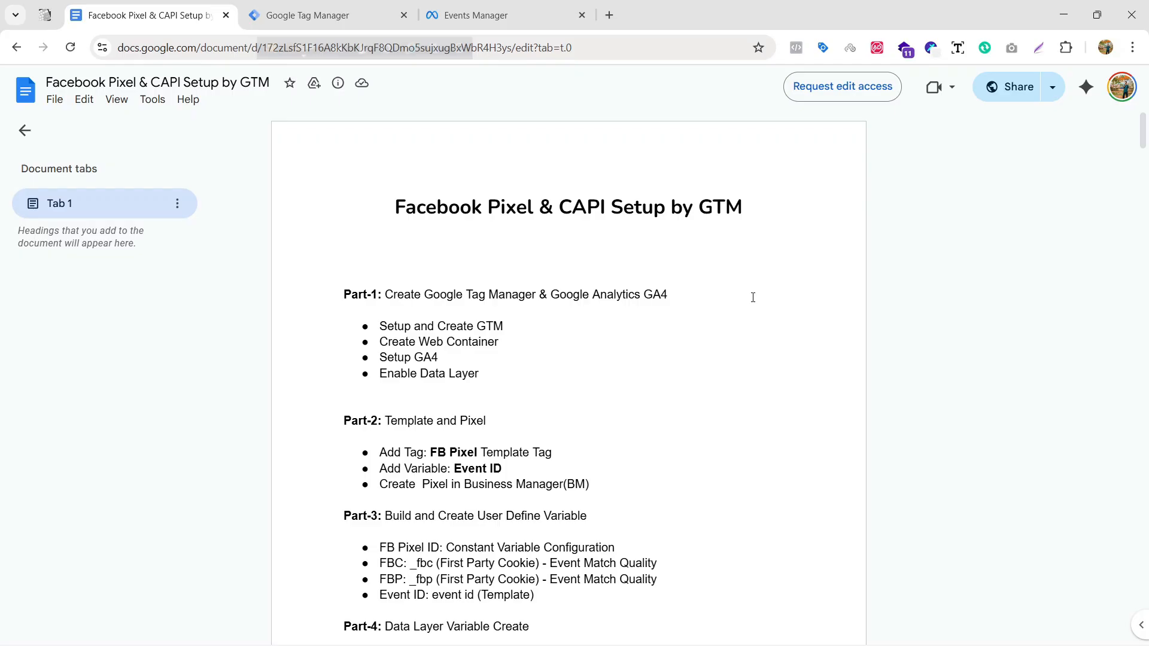
Step: Review the Part-11 GA4 - SS - Config - All Pages instructions in the setup document, including template, configuration parameters and trigger
{"action": "scroll", "coordinate": [748, 298], "scroll_direction": "down", "scroll_amount": 20}
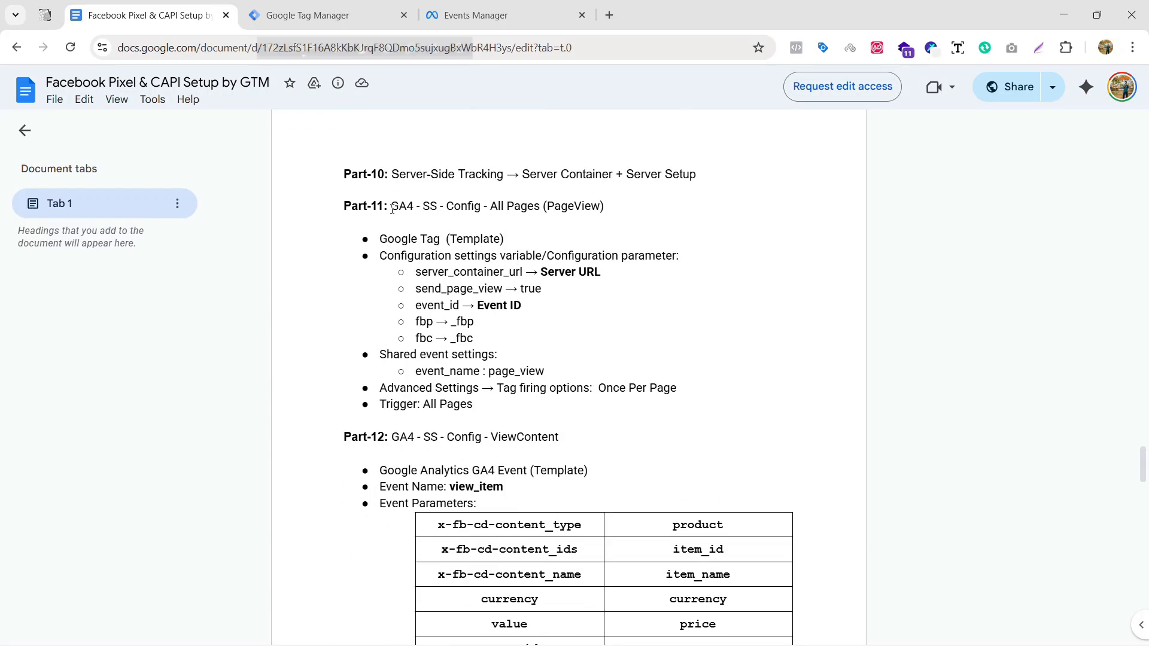
{"action": "left_click_drag", "start_coordinate": [392, 208], "coordinate": [541, 206]}
{"action": "left_click", "coordinate": [563, 229]}
{"action": "left_click_drag", "start_coordinate": [381, 237], "coordinate": [476, 238]}
{"action": "left_click", "coordinate": [542, 230]}
{"action": "left_click_drag", "start_coordinate": [404, 262], "coordinate": [523, 339]}
{"action": "left_click", "coordinate": [523, 333]}
{"action": "left_click_drag", "start_coordinate": [424, 405], "coordinate": [475, 405]}
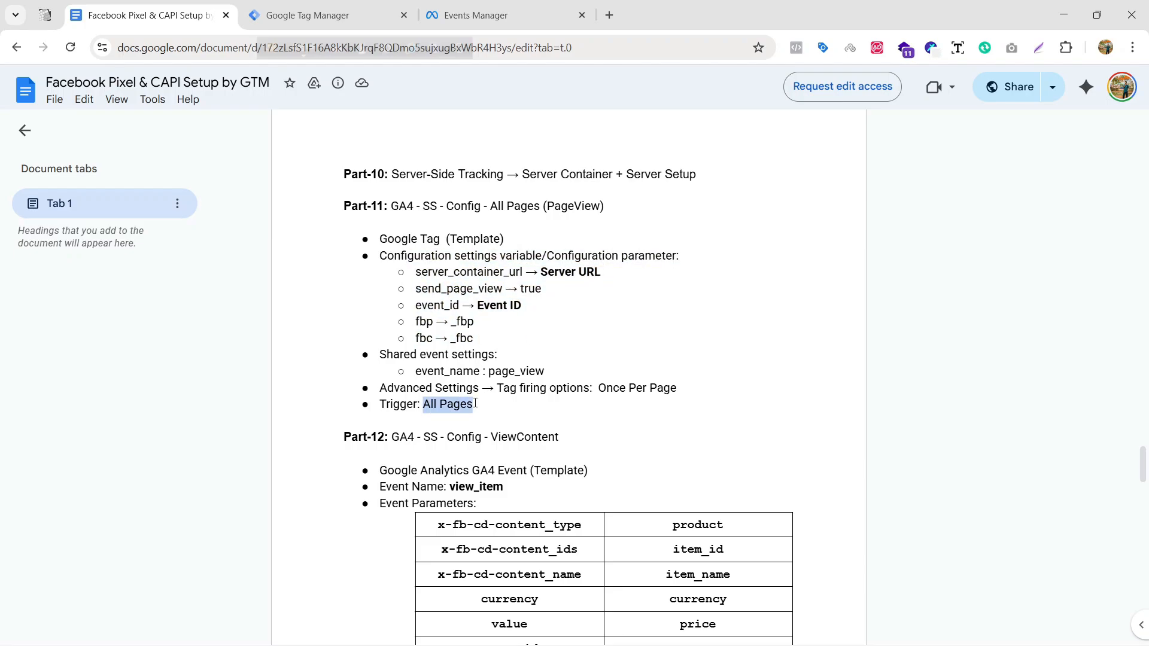
{"action": "left_click", "coordinate": [522, 405]}
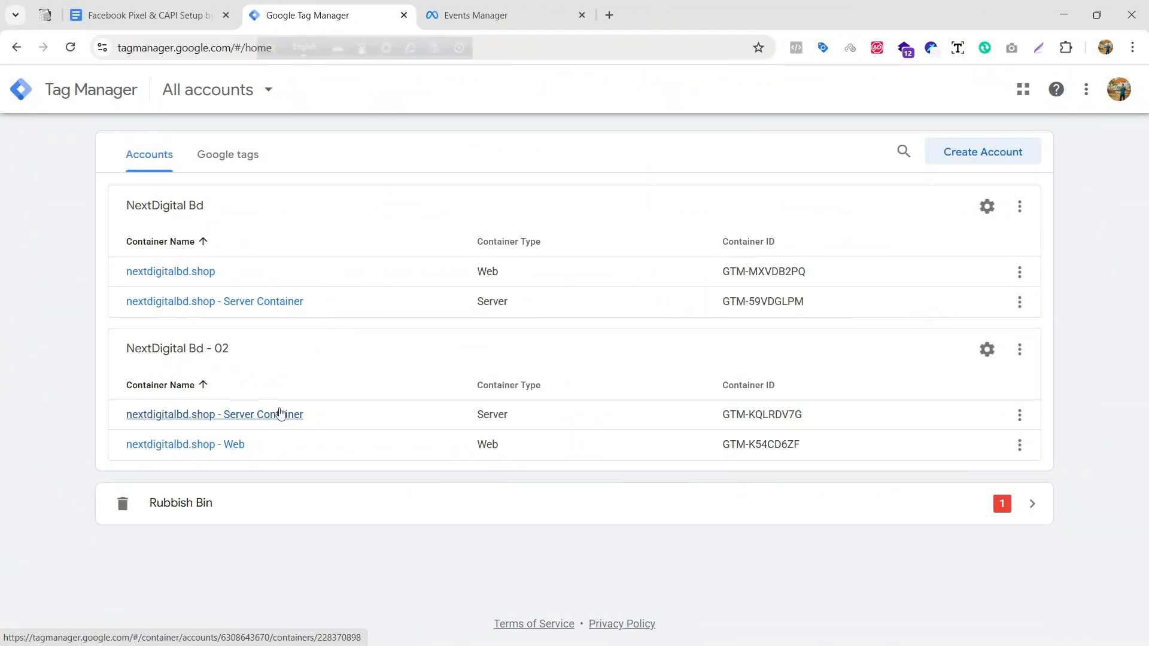
Step: In Google Tag Manager, open the nextdigitalbd.shop - Web container under NextDigital Bd - 02 and show its tags
{"action": "left_click", "coordinate": [226, 445]}
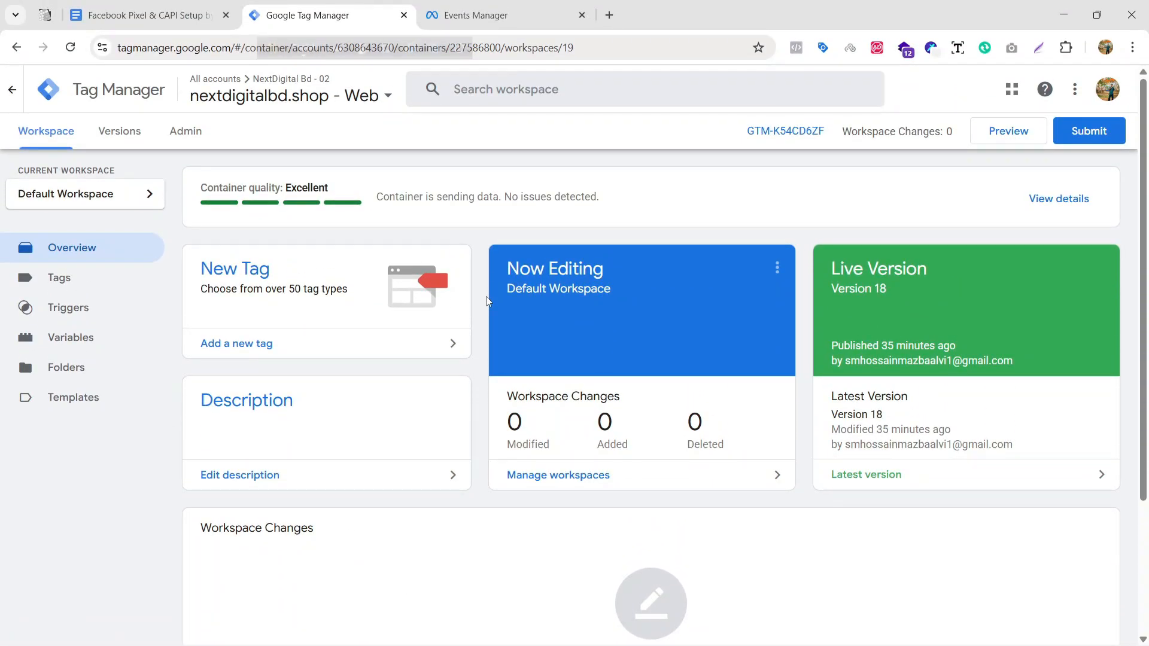
{"action": "left_click", "coordinate": [120, 281]}
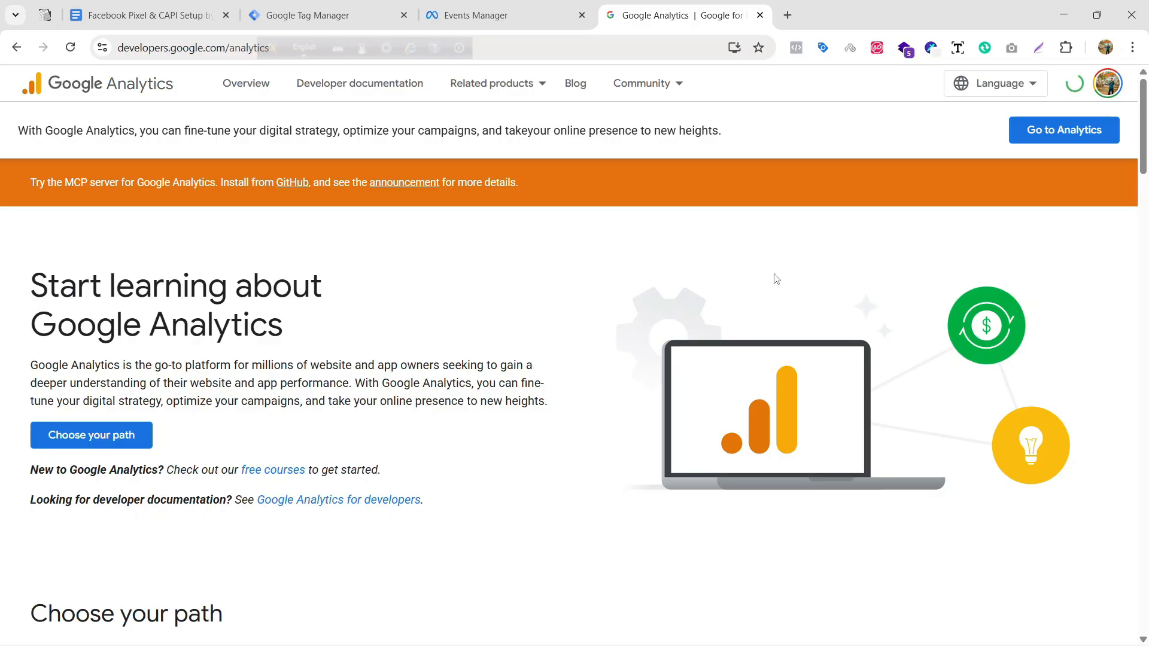
Step: Switch to Google Analytics and start creating a new account from the admin settings
{"action": "left_click", "coordinate": [1056, 137]}
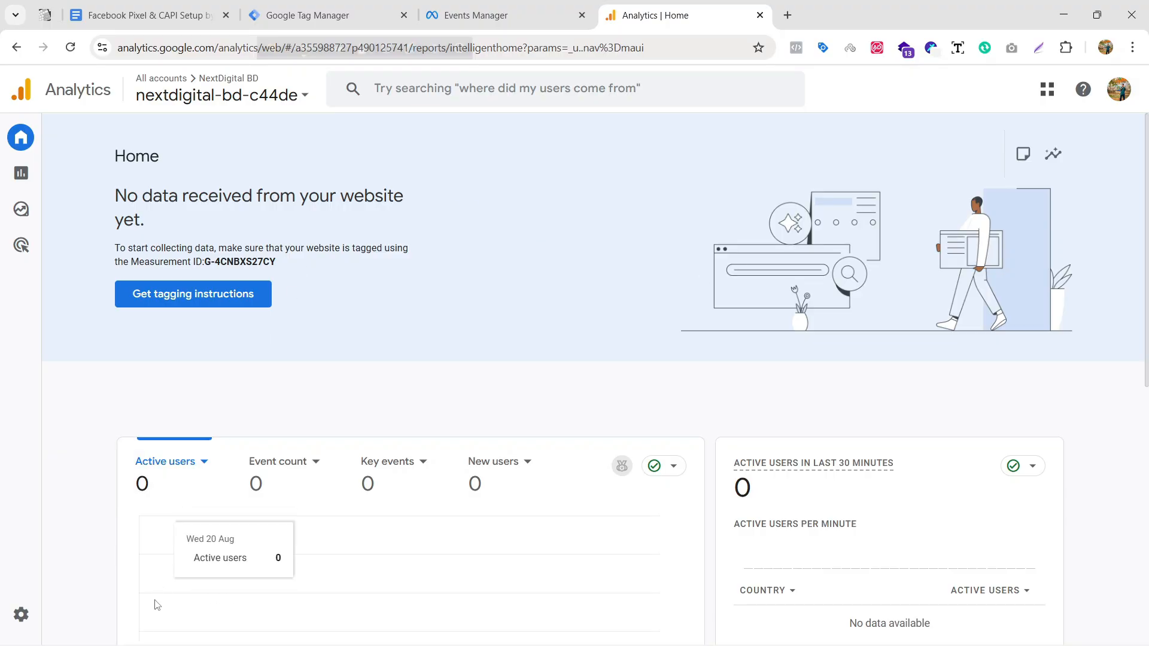
{"action": "mouse_move", "coordinate": [31, 621]}
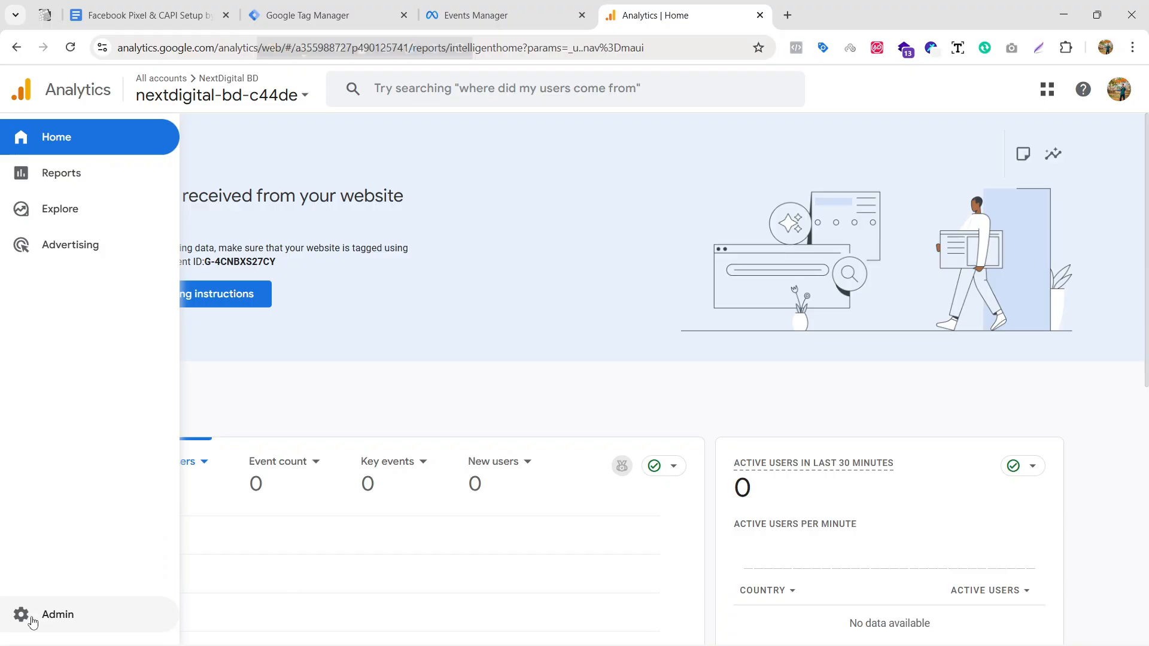
{"action": "left_click", "coordinate": [32, 622]}
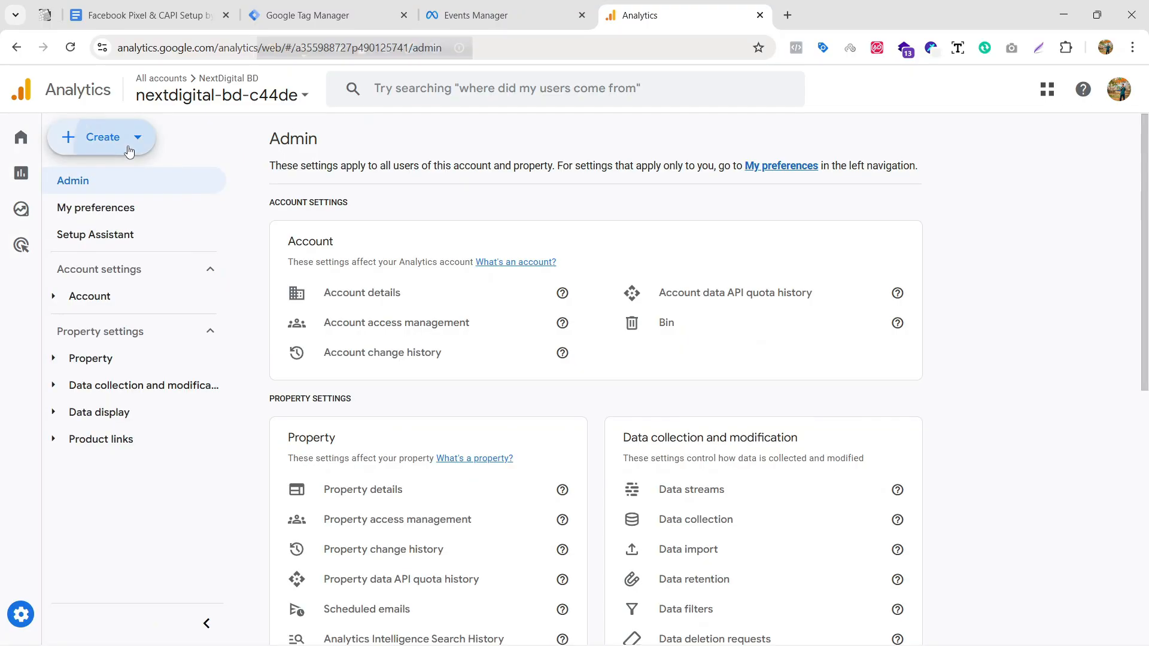
{"action": "left_click", "coordinate": [129, 146]}
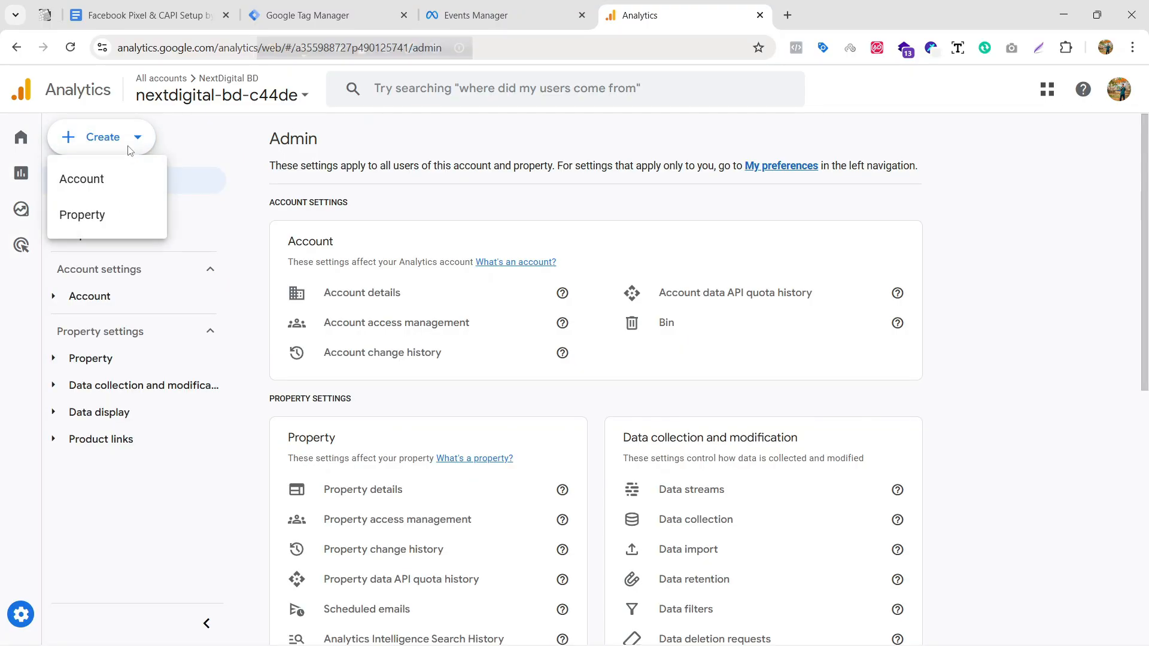
{"action": "left_click", "coordinate": [113, 185]}
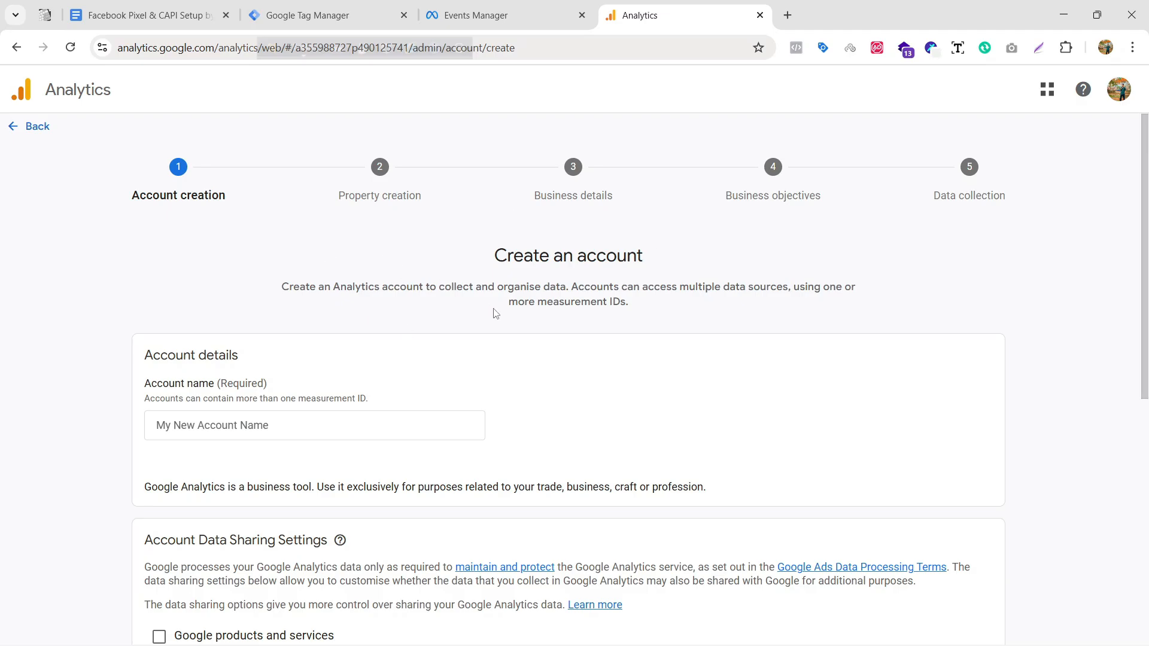
Step: Name the account NextDigital BD, enable data sharing with Google products and services, and proceed to property creation
{"action": "scroll", "coordinate": [556, 326], "scroll_direction": "down", "scroll_amount": 3}
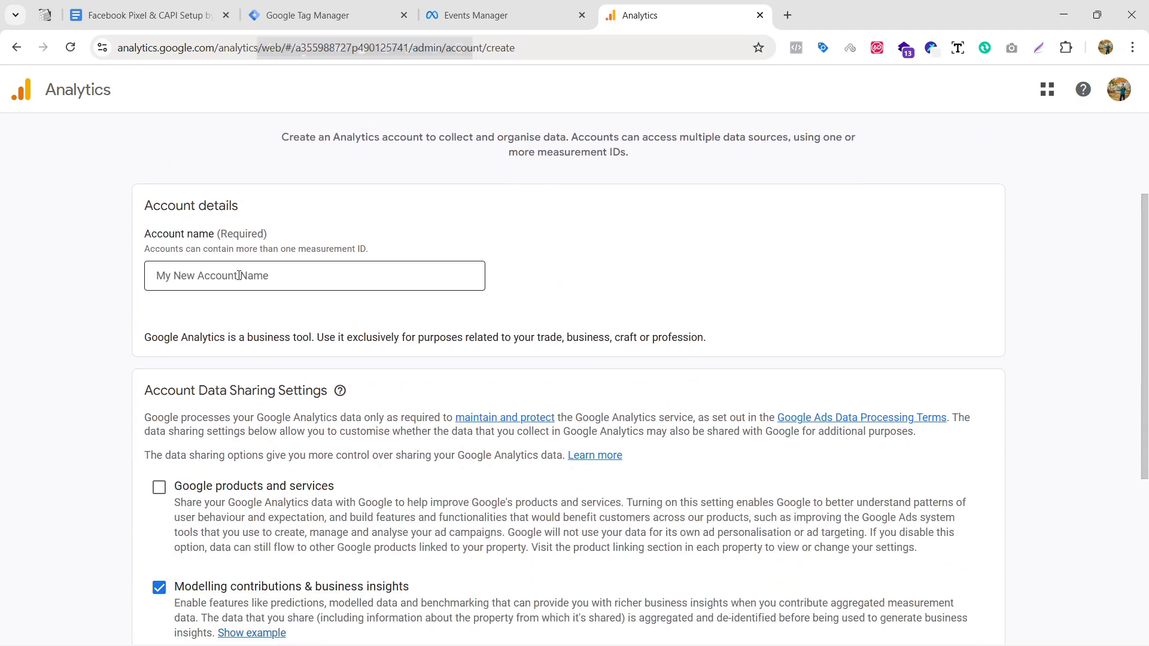
{"action": "left_click", "coordinate": [239, 276]}
{"action": "left_click", "coordinate": [275, 330]}
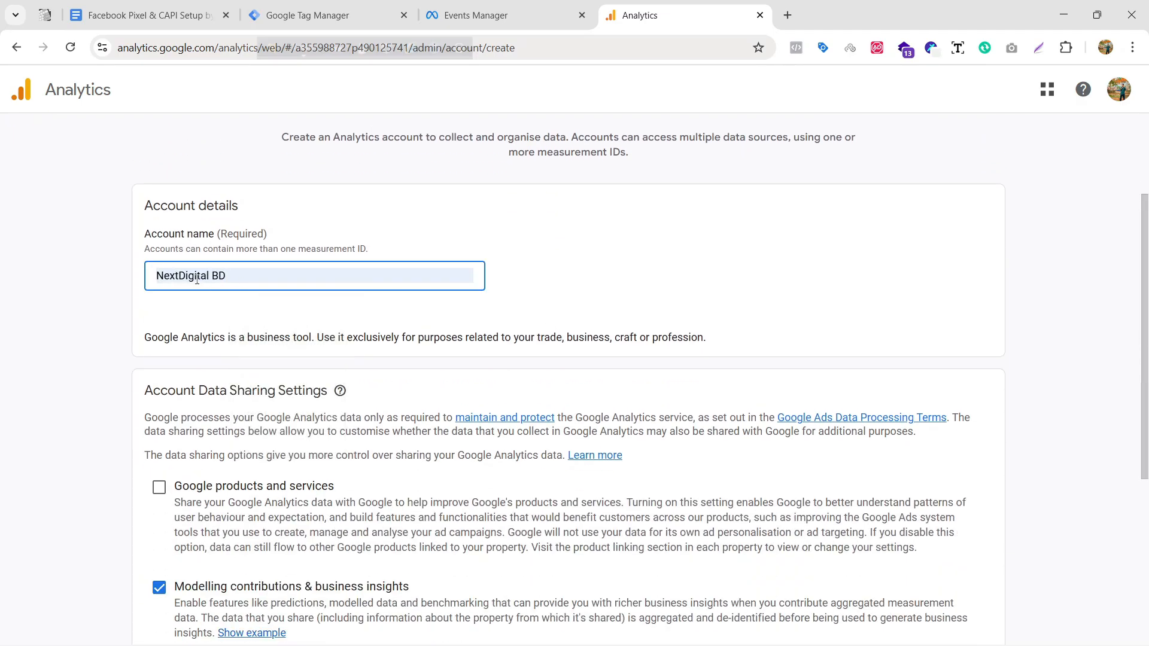
{"action": "scroll", "coordinate": [279, 331], "scroll_direction": "down", "scroll_amount": 3}
{"action": "left_click", "coordinate": [278, 334]}
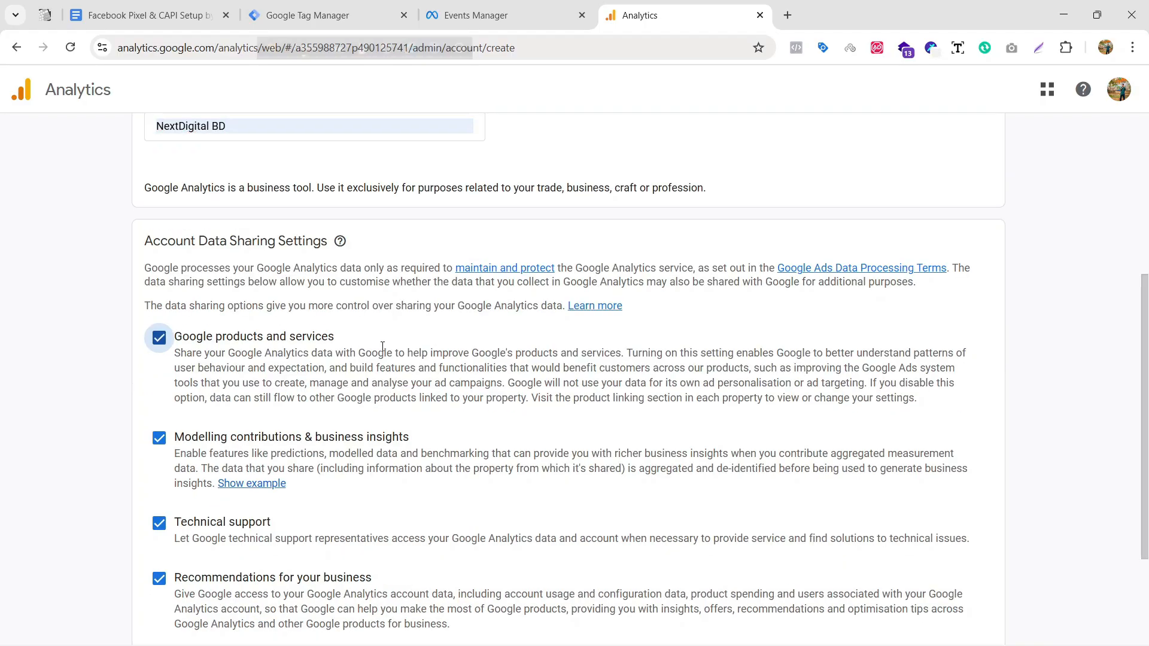
{"action": "scroll", "coordinate": [293, 338], "scroll_direction": "down", "scroll_amount": 3}
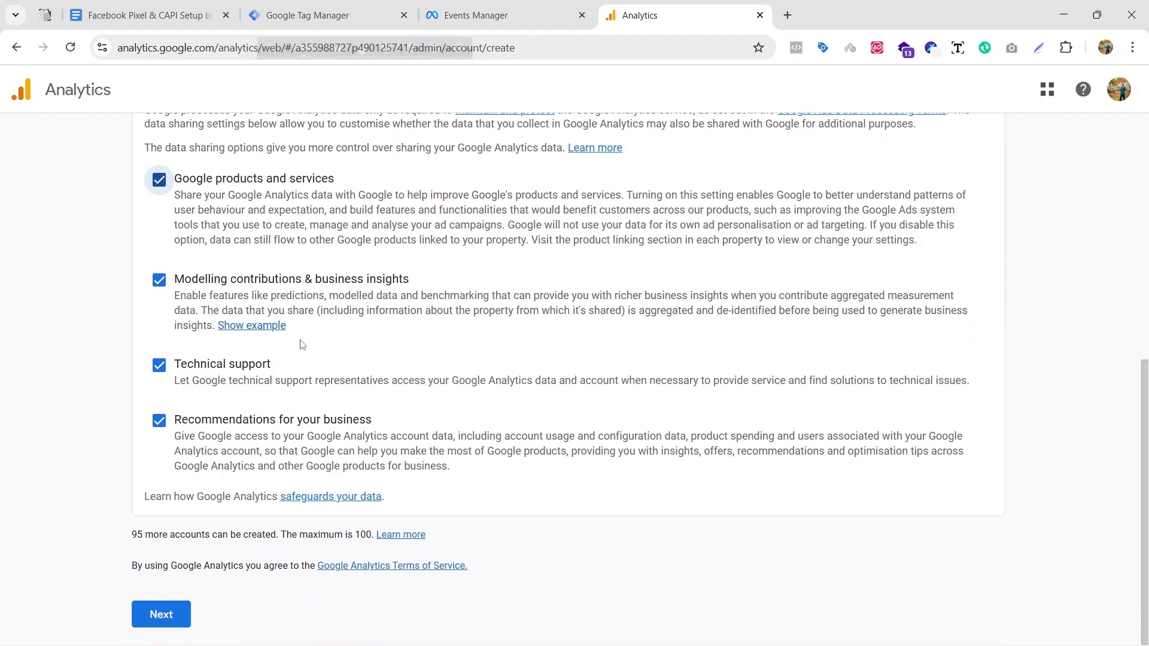
{"action": "left_click", "coordinate": [178, 614]}
Step: Create the property details with name Nextdigital BD, Bangladesh reporting time zone and Bangladeshi Taka currency, and continue
{"action": "left_click", "coordinate": [428, 411]}
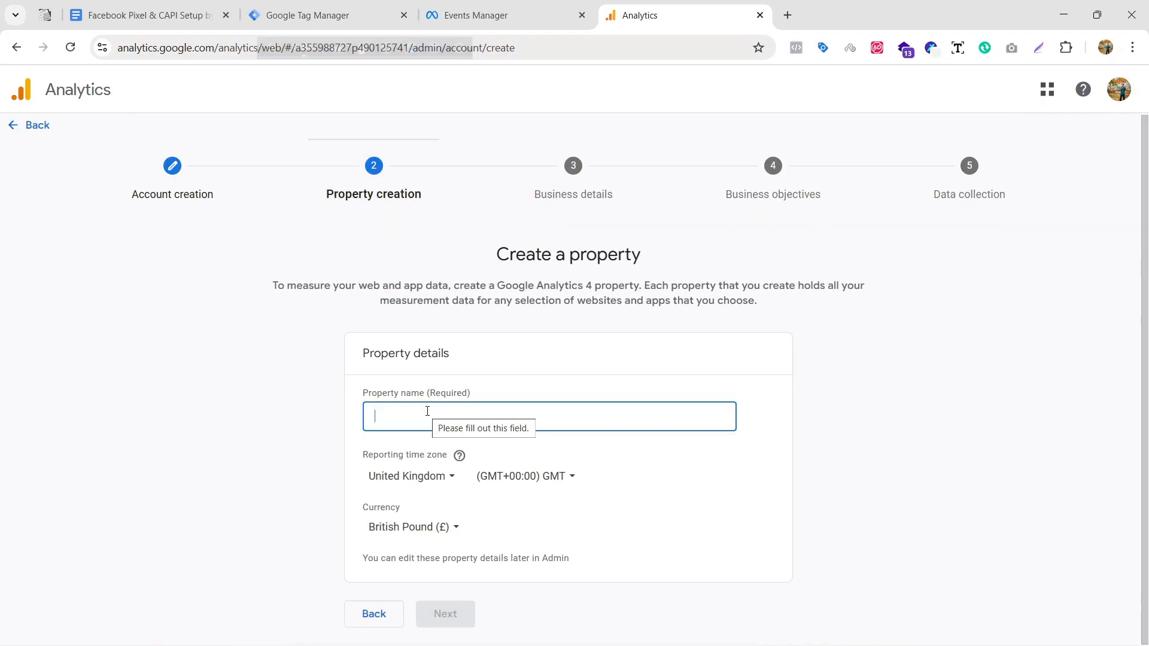
{"action": "type", "text": "Nex"}
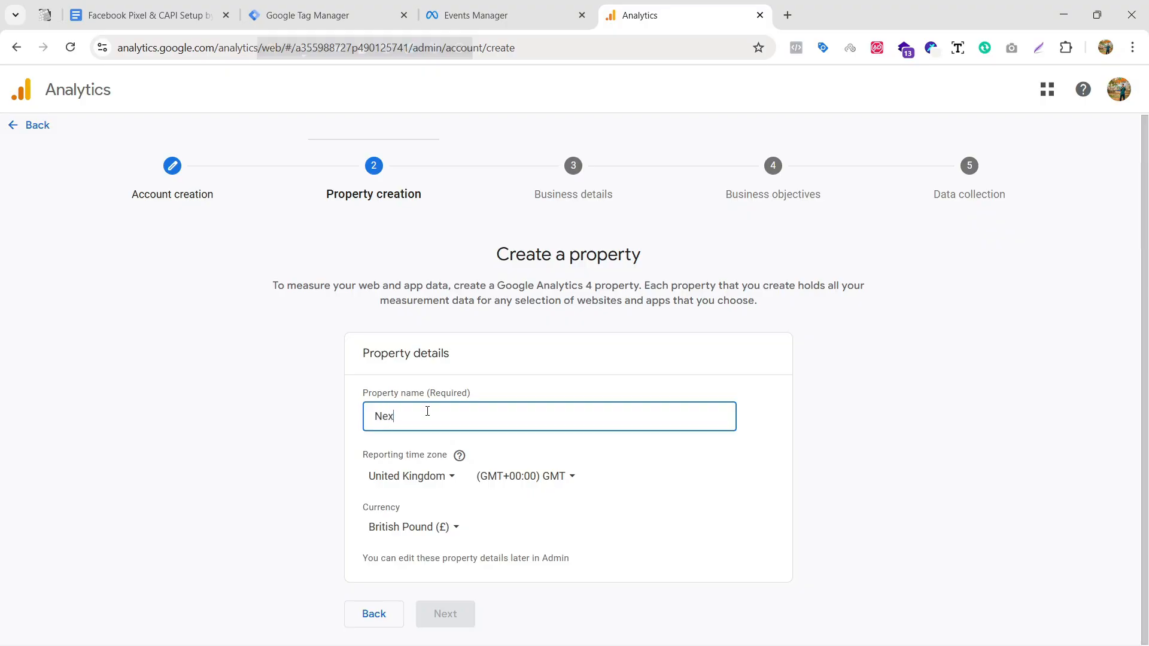
{"action": "type", "text": "tdigital BD"}
{"action": "key", "text": "Tab"}
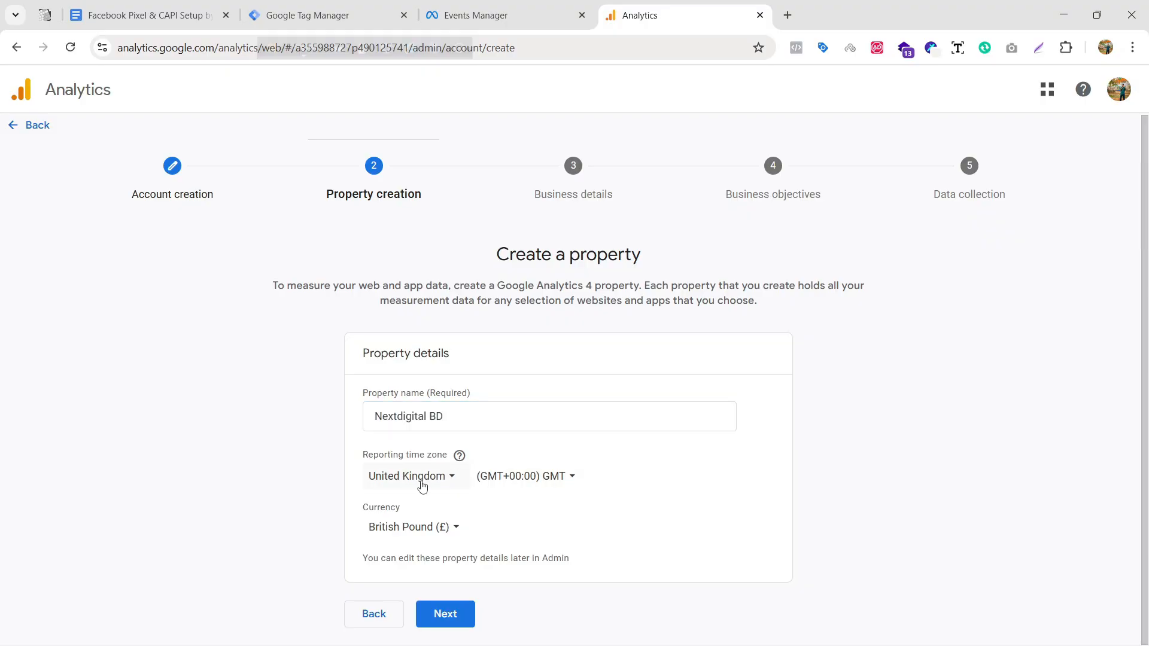
{"action": "left_click", "coordinate": [443, 481]}
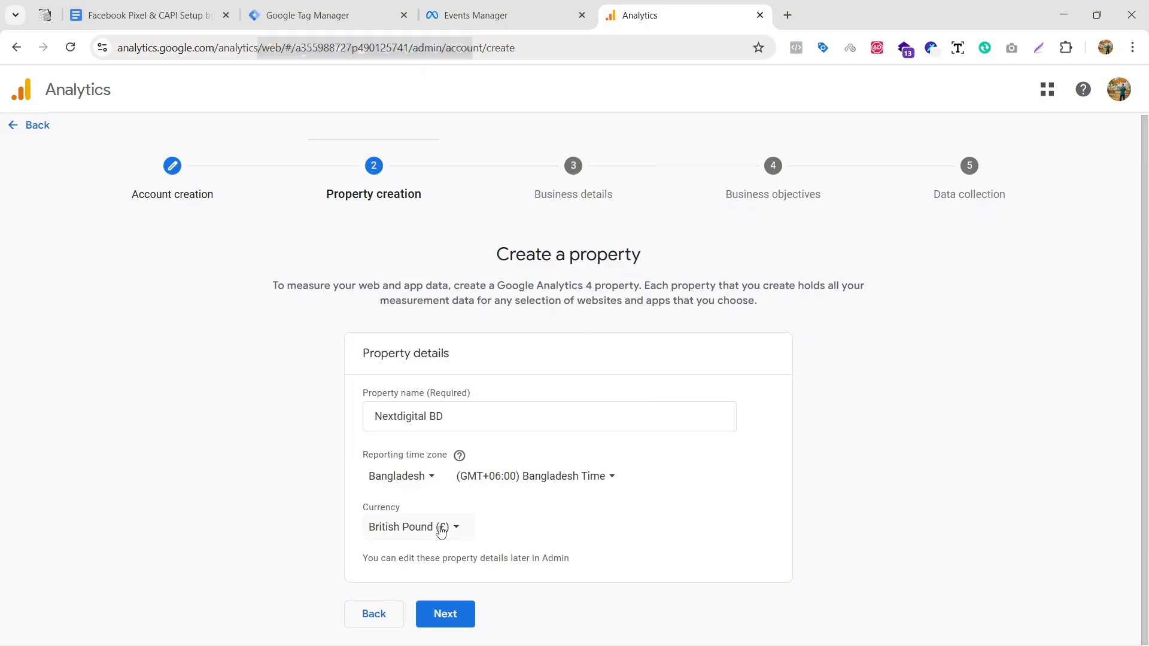
{"action": "left_click", "coordinate": [442, 532]}
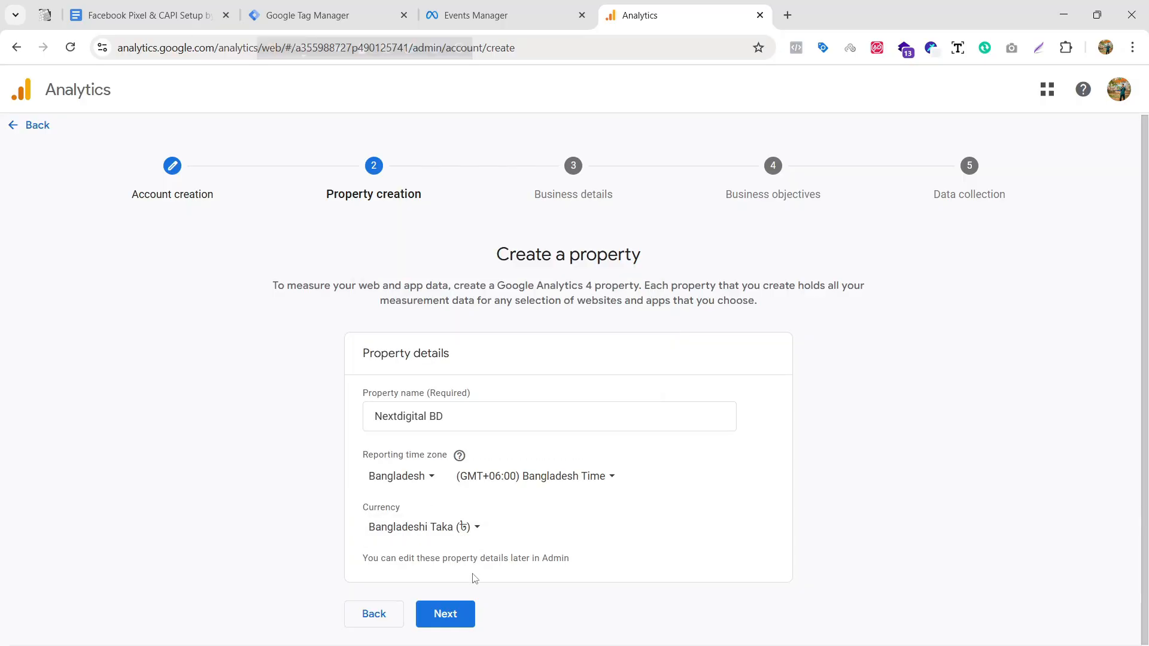
{"action": "left_click", "coordinate": [449, 614]}
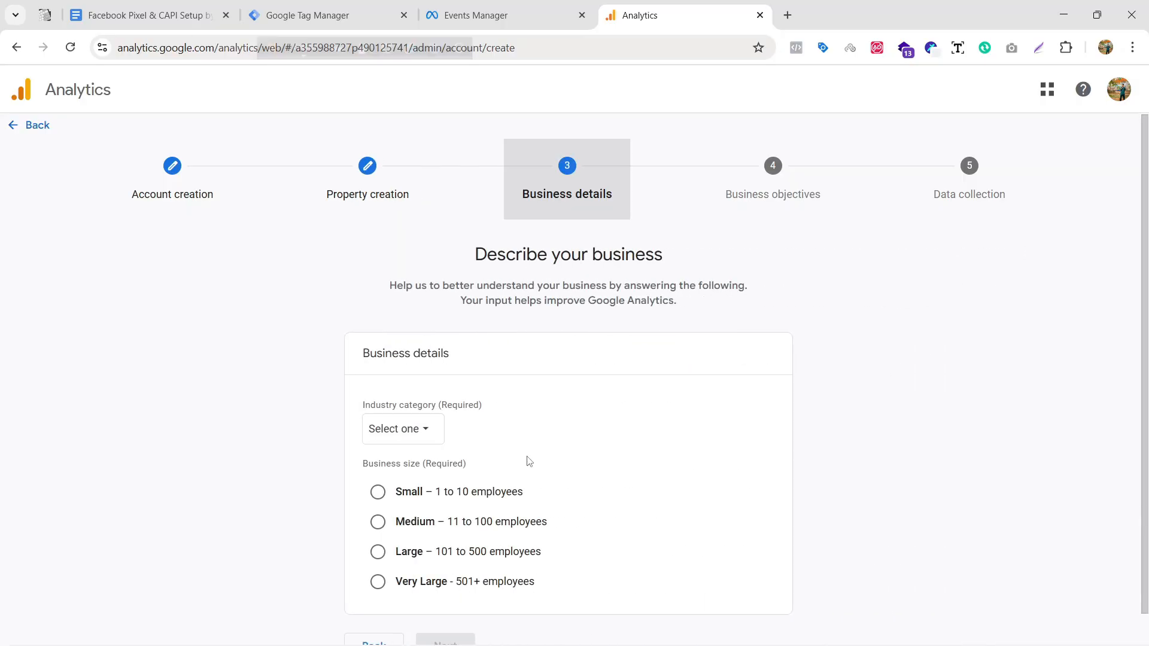
Step: Describe the business with the Shopping industry category and the Small (1 to 10 employees) size, and continue
{"action": "scroll", "coordinate": [419, 322], "scroll_direction": "down", "scroll_amount": 1}
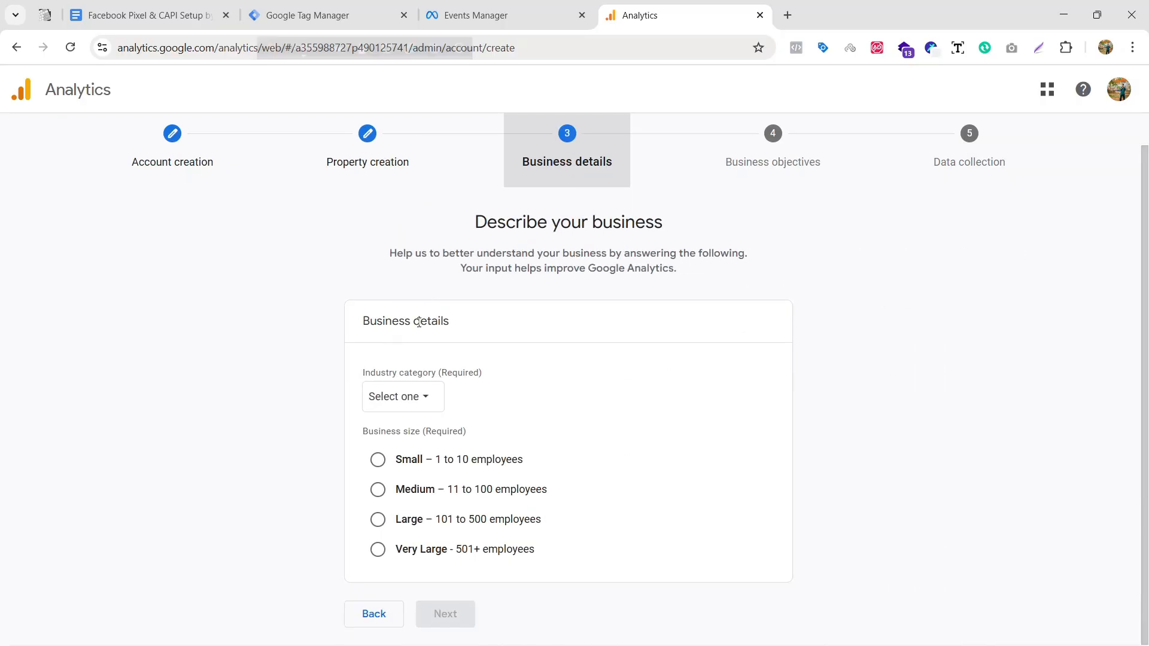
{"action": "left_click", "coordinate": [411, 397]}
{"action": "left_click", "coordinate": [576, 370]}
{"action": "scroll", "coordinate": [577, 369], "scroll_direction": "down", "scroll_amount": 1}
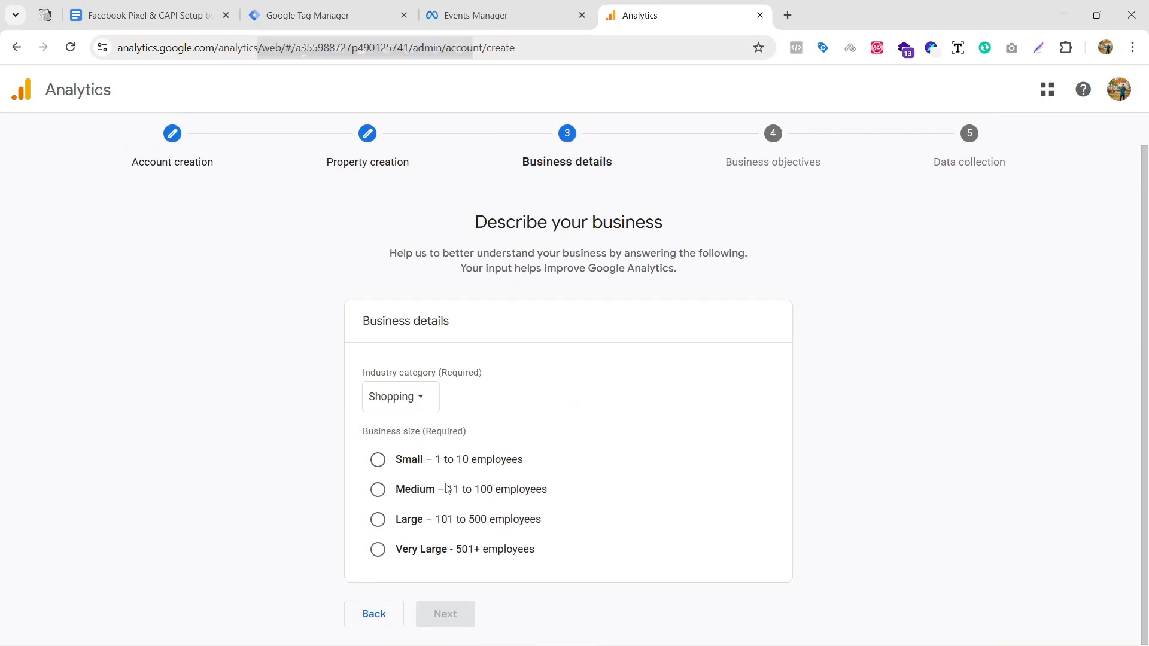
{"action": "left_click", "coordinate": [378, 460]}
{"action": "left_click", "coordinate": [447, 615]}
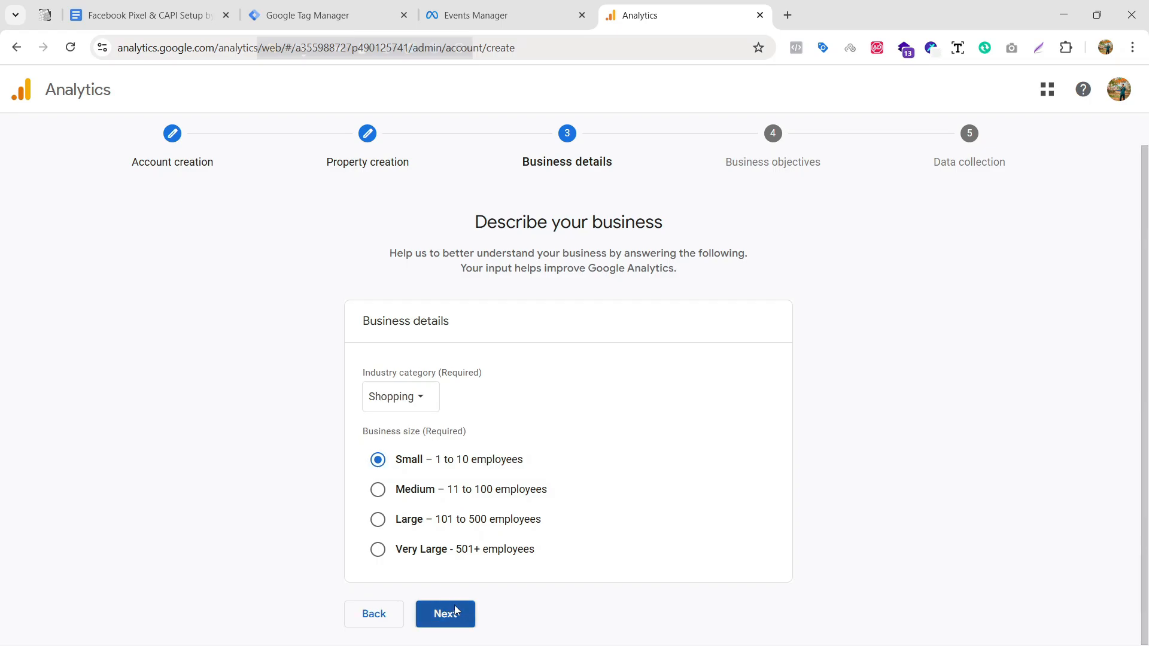
Step: Select the leads, sales, web and/or app traffic, and user engagement and retention objectives, and create the account
{"action": "scroll", "coordinate": [583, 450], "scroll_direction": "down", "scroll_amount": 2}
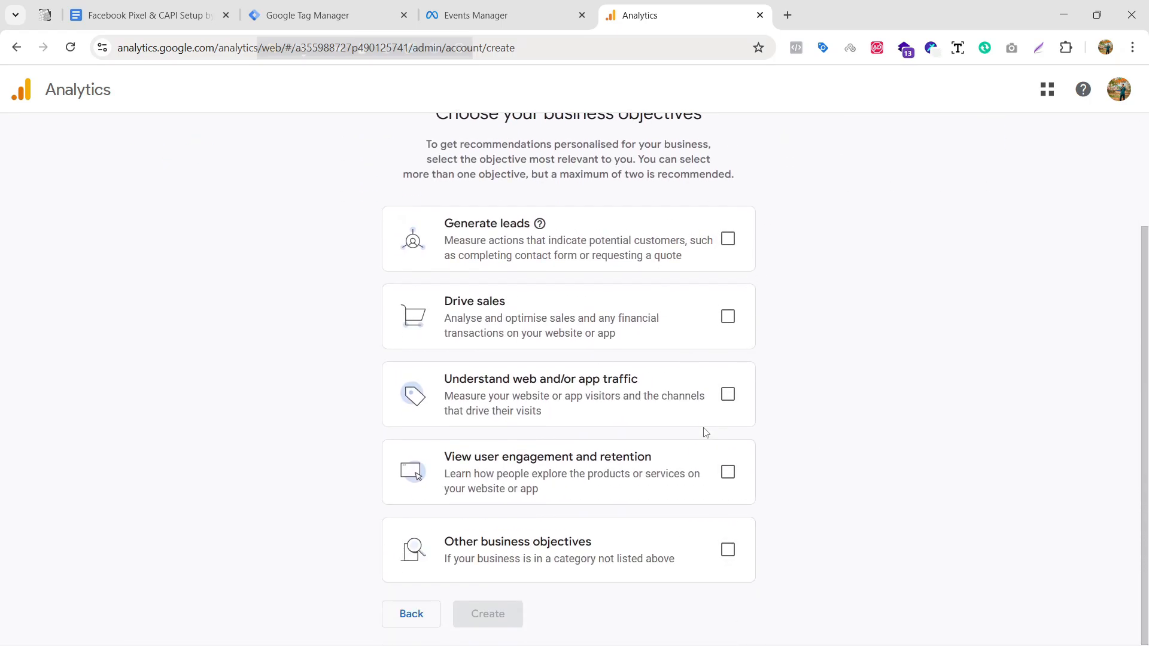
{"action": "left_click", "coordinate": [728, 394]}
{"action": "left_click", "coordinate": [728, 316]}
{"action": "left_click", "coordinate": [728, 472]}
{"action": "left_click", "coordinate": [727, 239]}
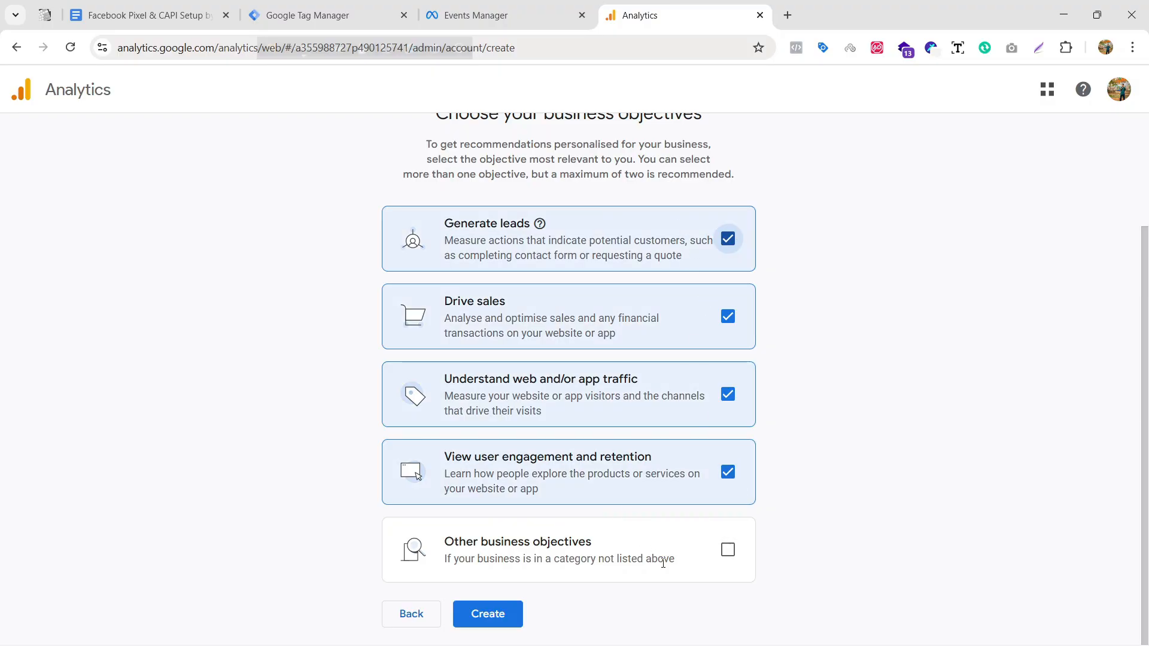
{"action": "left_click", "coordinate": [488, 614]}
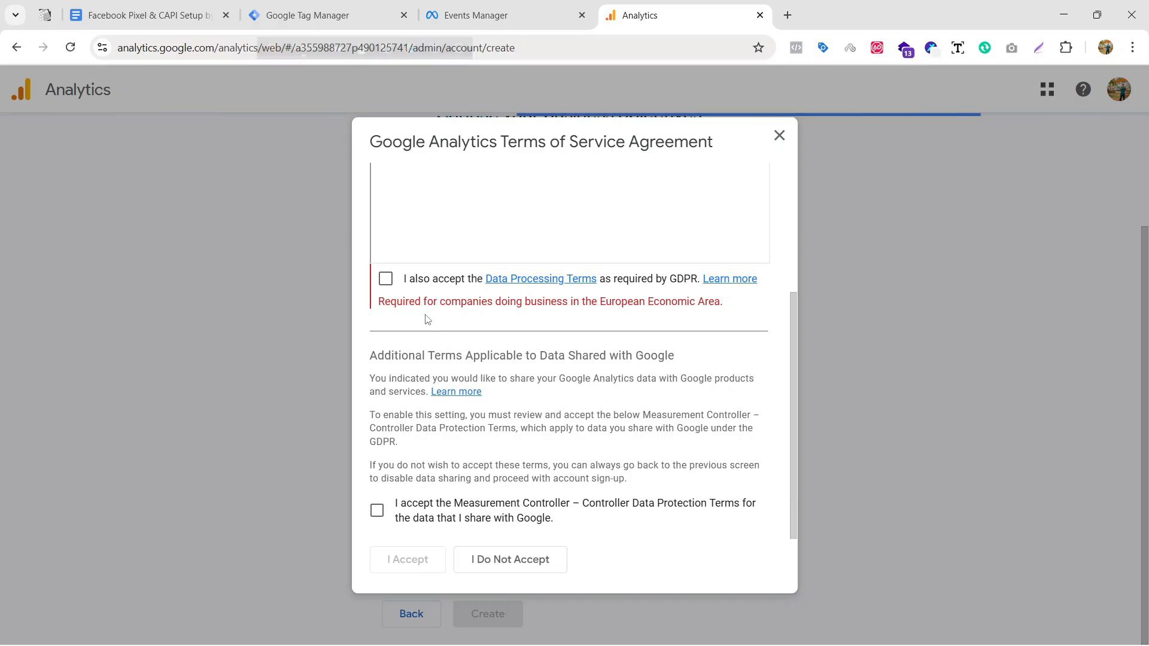
Step: Accept the Google Analytics terms of service, including the Data Processing Terms and the Measurement Controller – Controller Data Protection Terms
{"action": "scroll", "coordinate": [388, 254], "scroll_direction": "down", "scroll_amount": 2}
{"action": "left_click", "coordinate": [386, 177]}
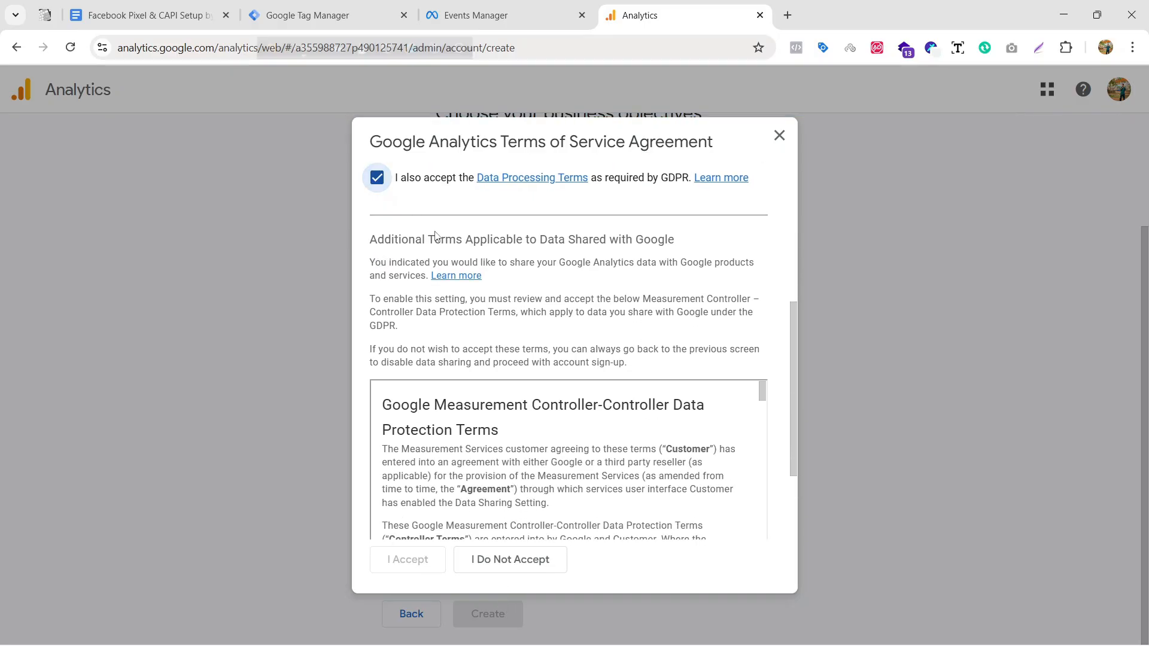
{"action": "scroll", "coordinate": [465, 267], "scroll_direction": "up", "scroll_amount": 4}
{"action": "scroll", "coordinate": [501, 294], "scroll_direction": "down", "scroll_amount": 5}
{"action": "scroll", "coordinate": [502, 294], "scroll_direction": "down", "scroll_amount": 10}
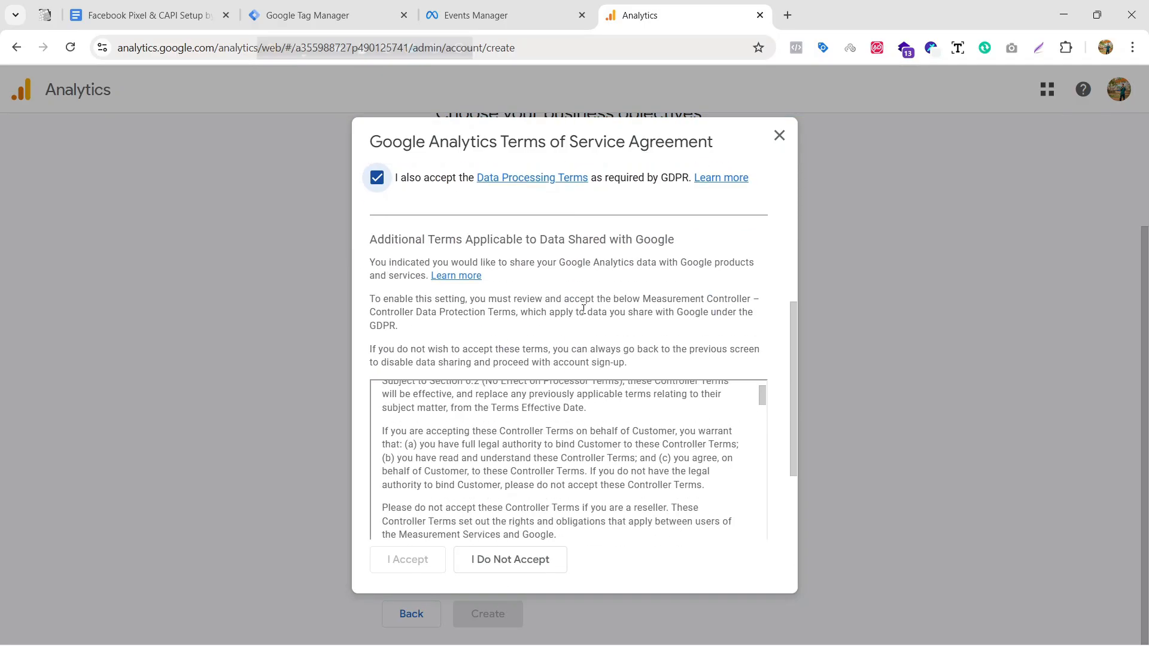
{"action": "left_click", "coordinate": [377, 510]}
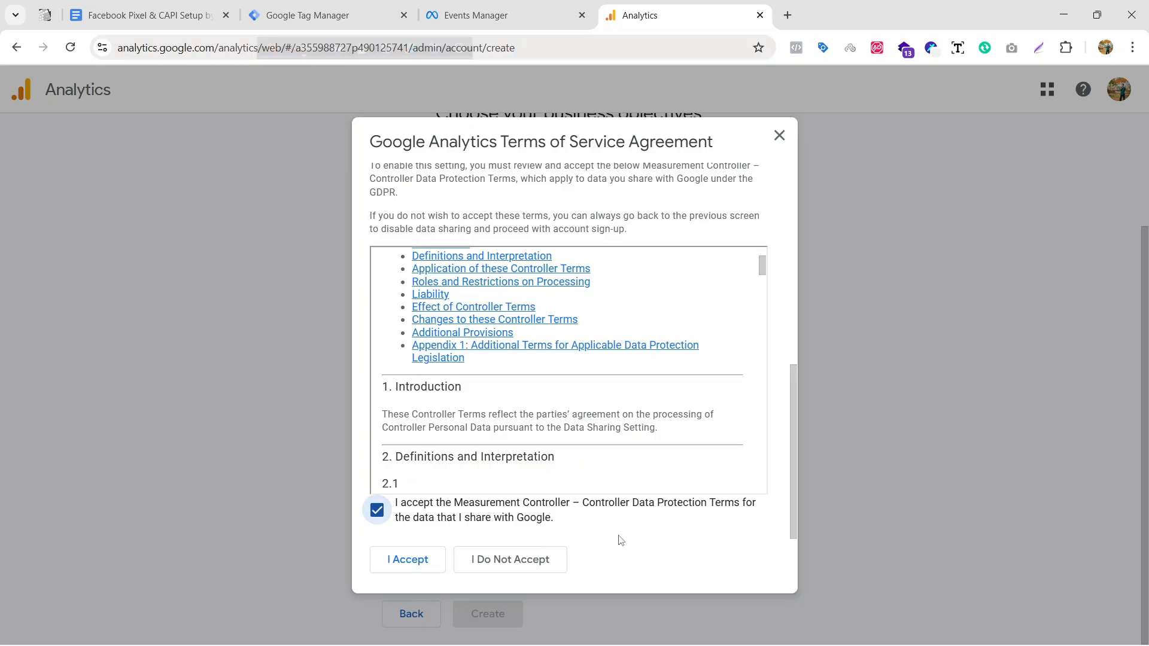
{"action": "left_click", "coordinate": [408, 560]}
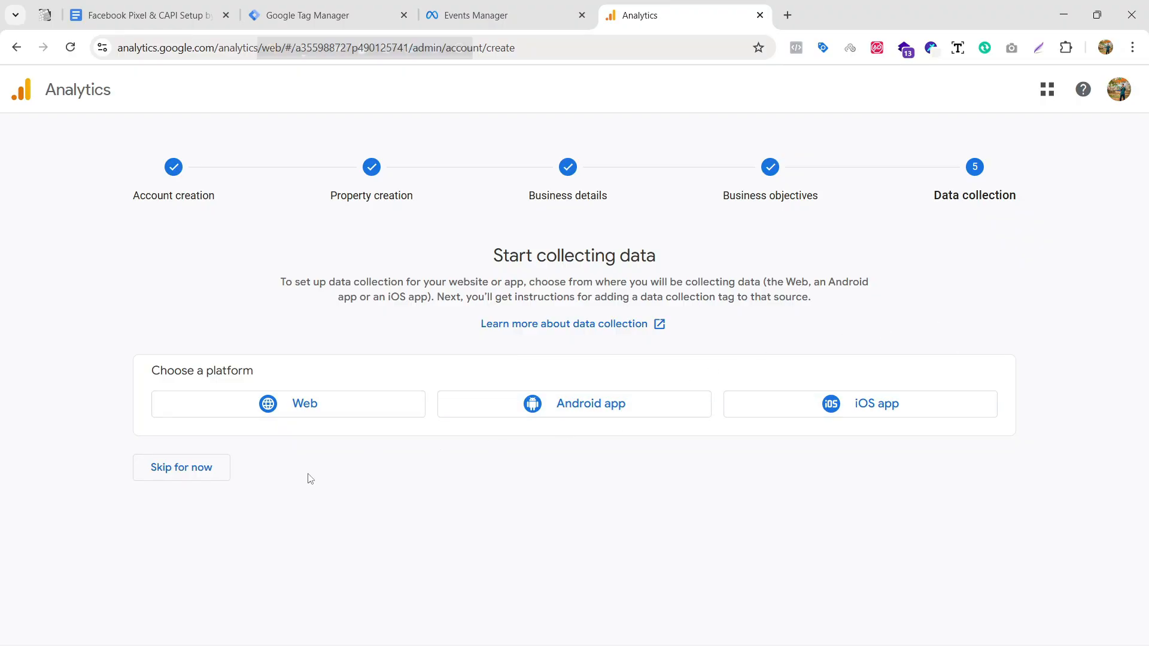
{"action": "left_click", "coordinate": [293, 410]}
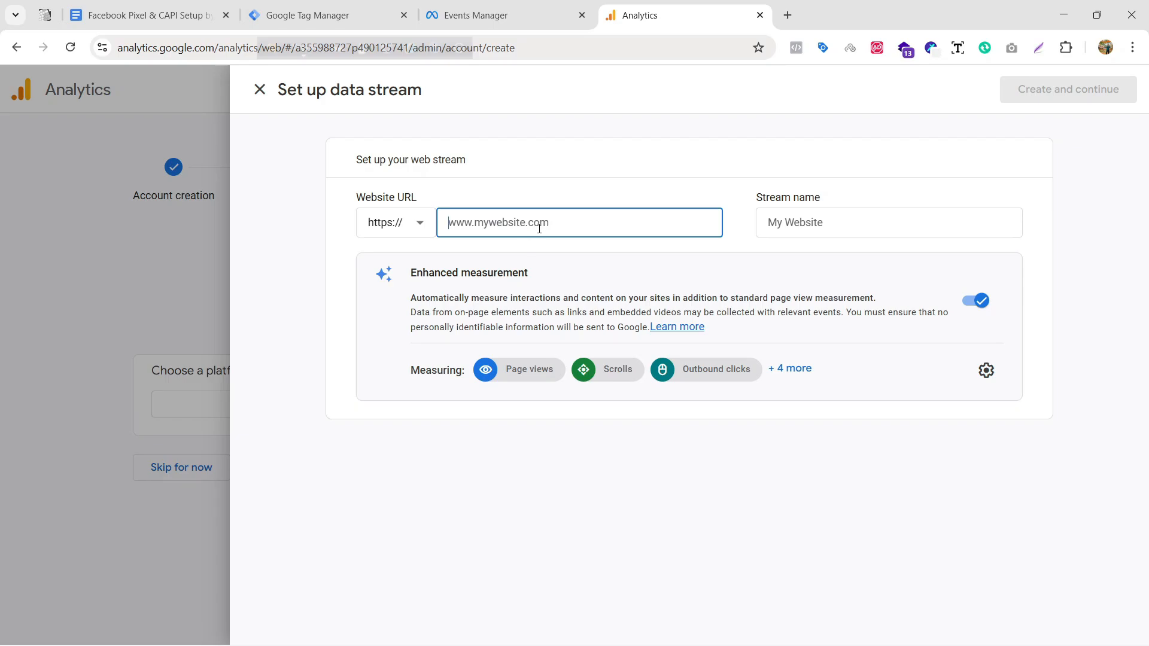
{"action": "type", "text": "nextdigitalbd.shop"}
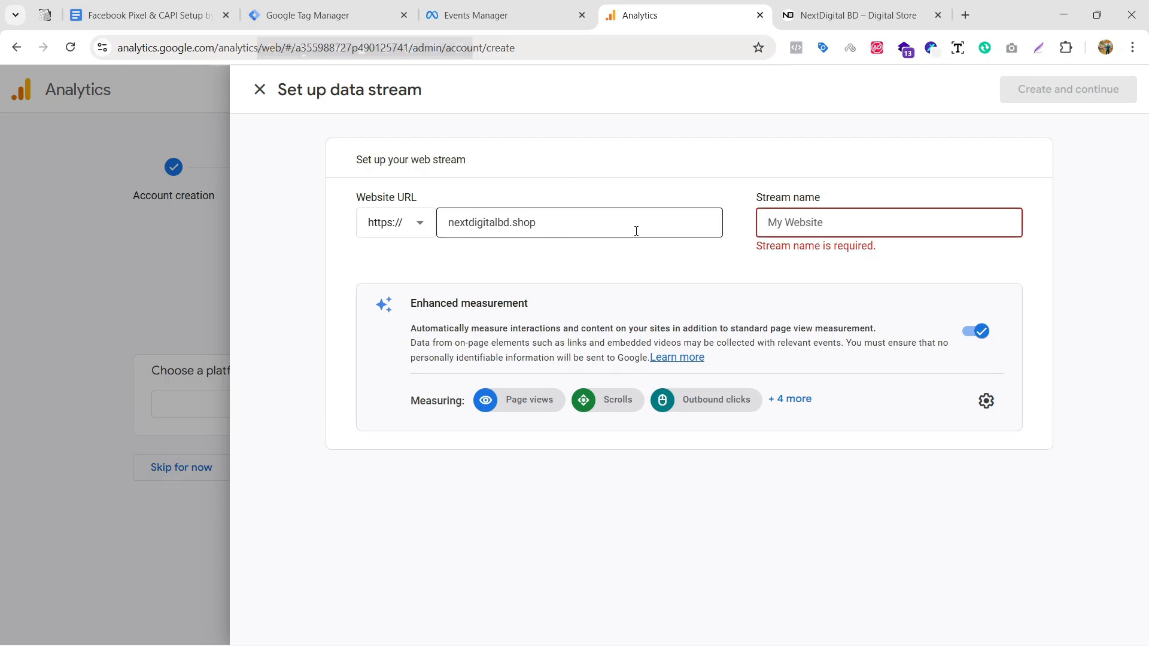
{"action": "left_click", "coordinate": [782, 214]}
{"action": "type", "text": "Nextdigital BD"}
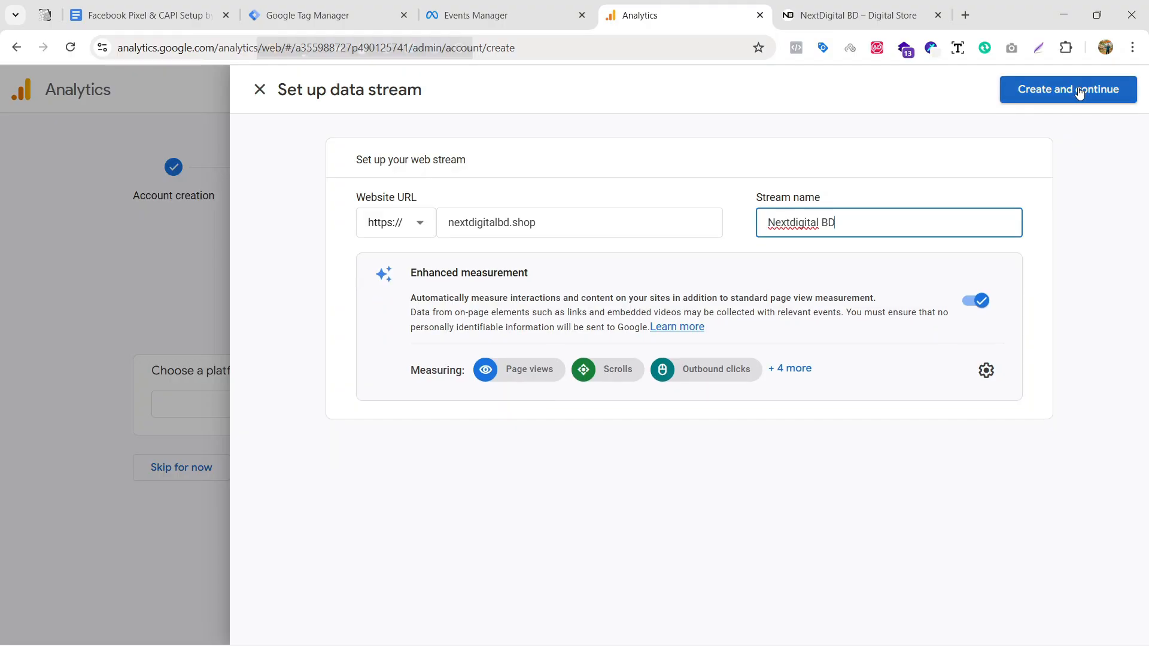
{"action": "left_click", "coordinate": [1081, 90]}
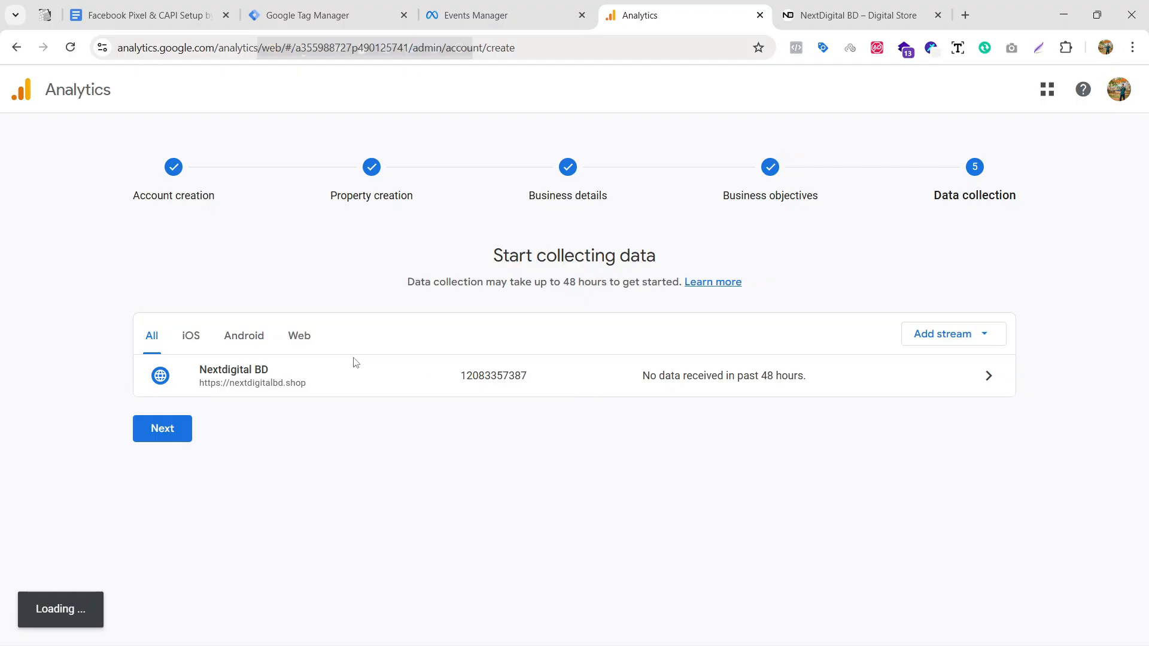
{"action": "left_click", "coordinate": [165, 429]}
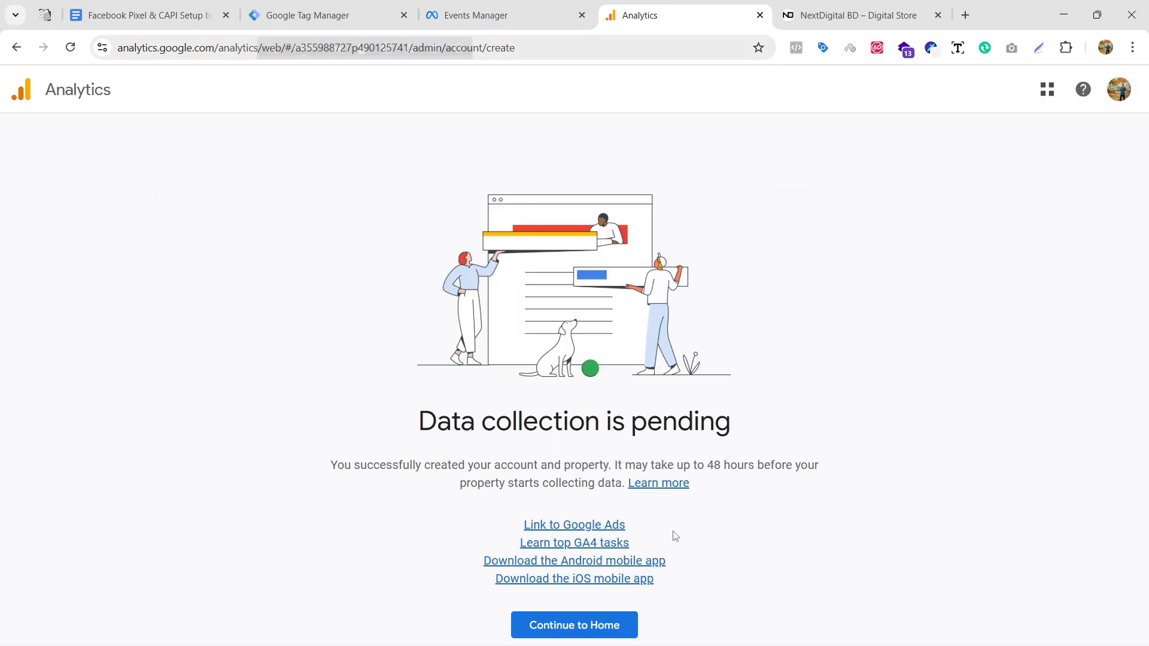
Step: Continue to the Google Analytics home page and highlight the Measurement ID of the Nextdigital BD property
{"action": "left_click", "coordinate": [598, 623]}
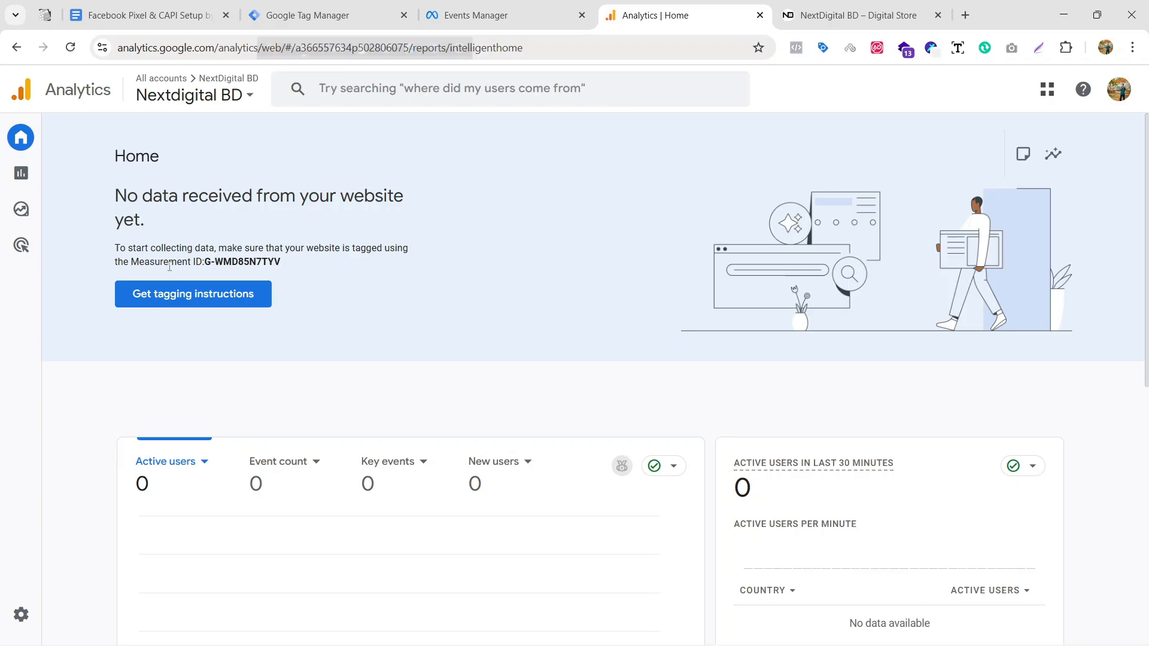
{"action": "left_click_drag", "start_coordinate": [147, 263], "coordinate": [290, 256]}
{"action": "left_click", "coordinate": [340, 256]}
{"action": "left_click_drag", "start_coordinate": [205, 261], "coordinate": [275, 263]}
{"action": "left_click", "coordinate": [374, 278]}
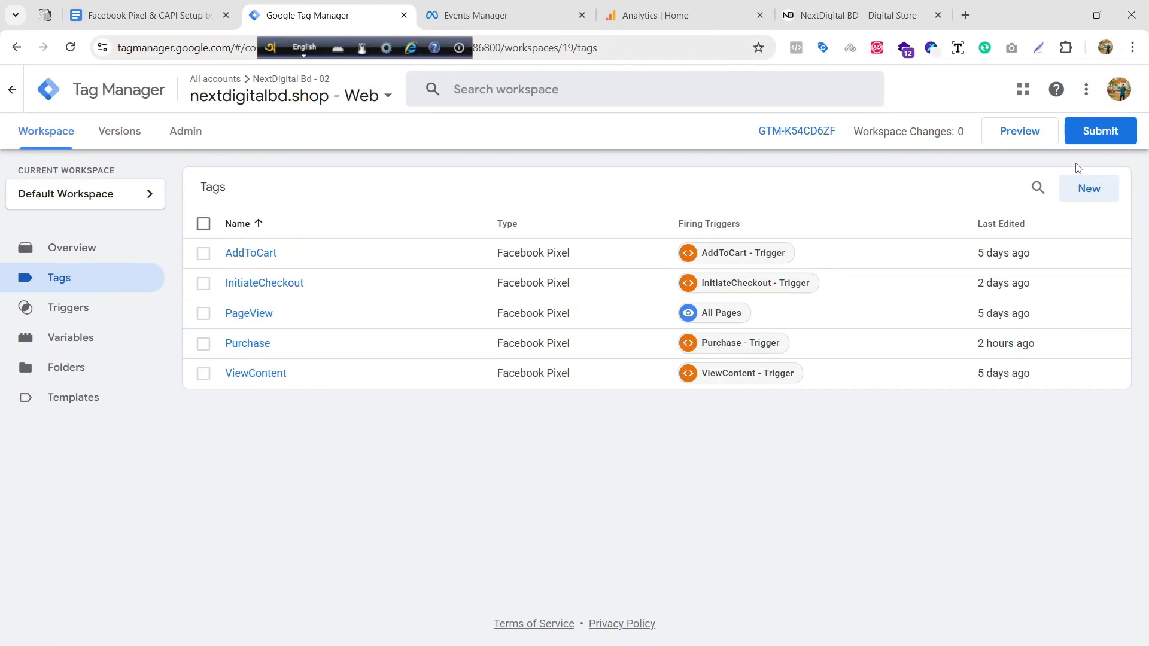
Step: Create a new tag in Google Tag Manager named "GA4 - SS - Config - All Pages", copying the name from the setup document
{"action": "left_click", "coordinate": [1089, 189]}
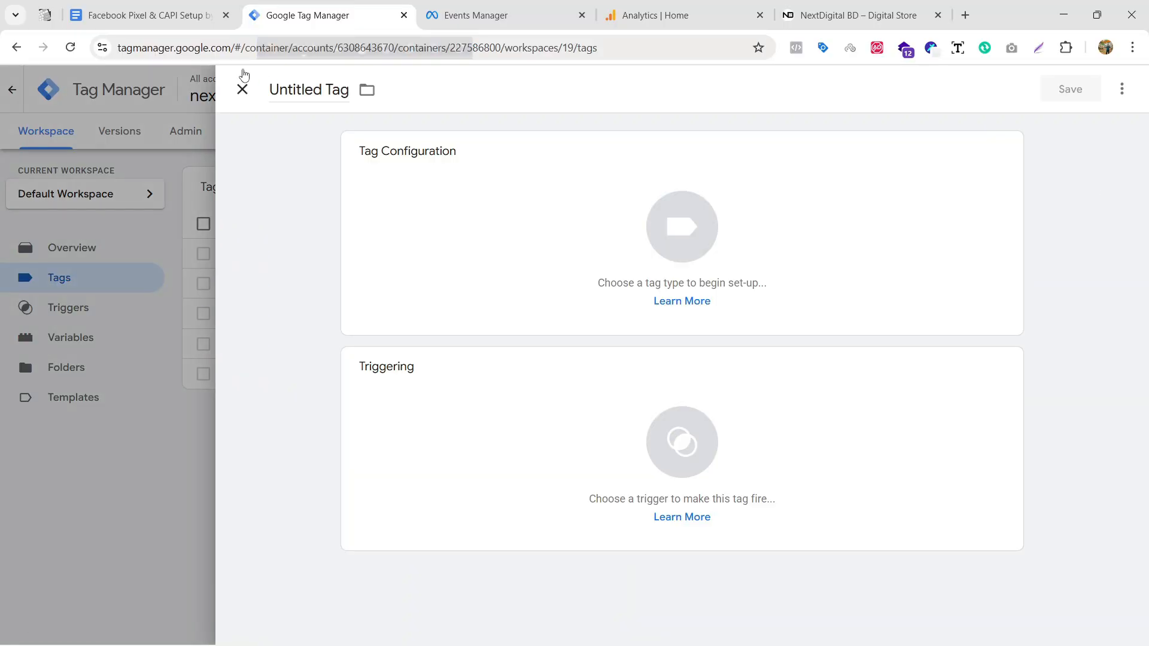
{"action": "left_click", "coordinate": [137, 15]}
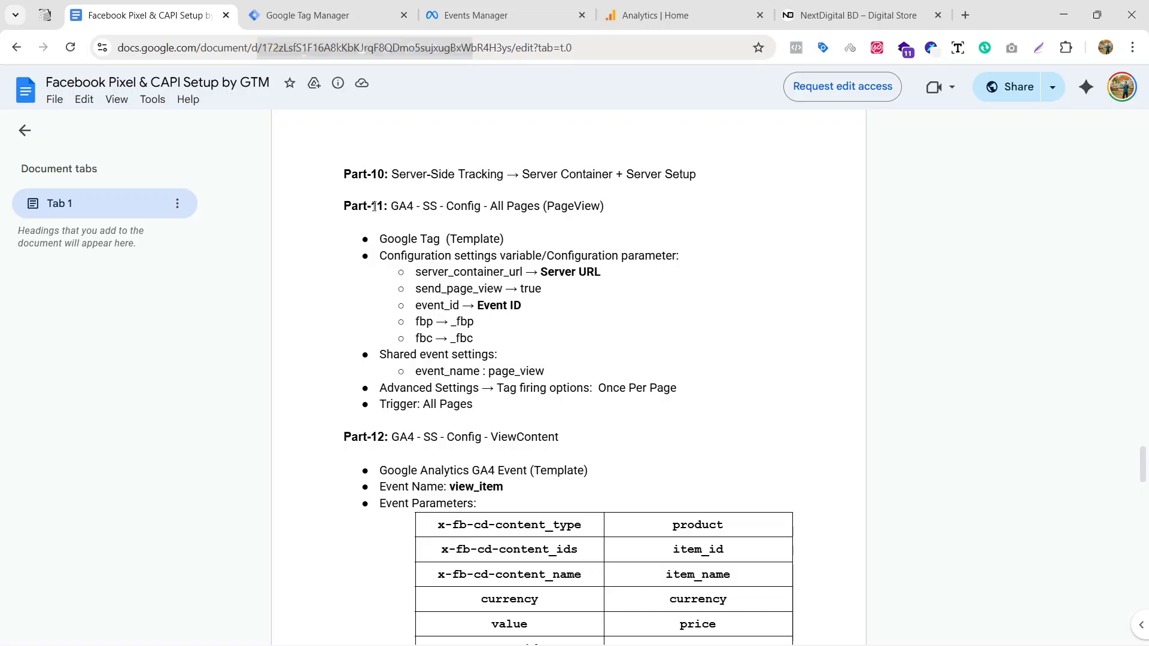
{"action": "left_click_drag", "start_coordinate": [394, 205], "coordinate": [541, 209]}
{"action": "key", "text": "ctrl+c"}
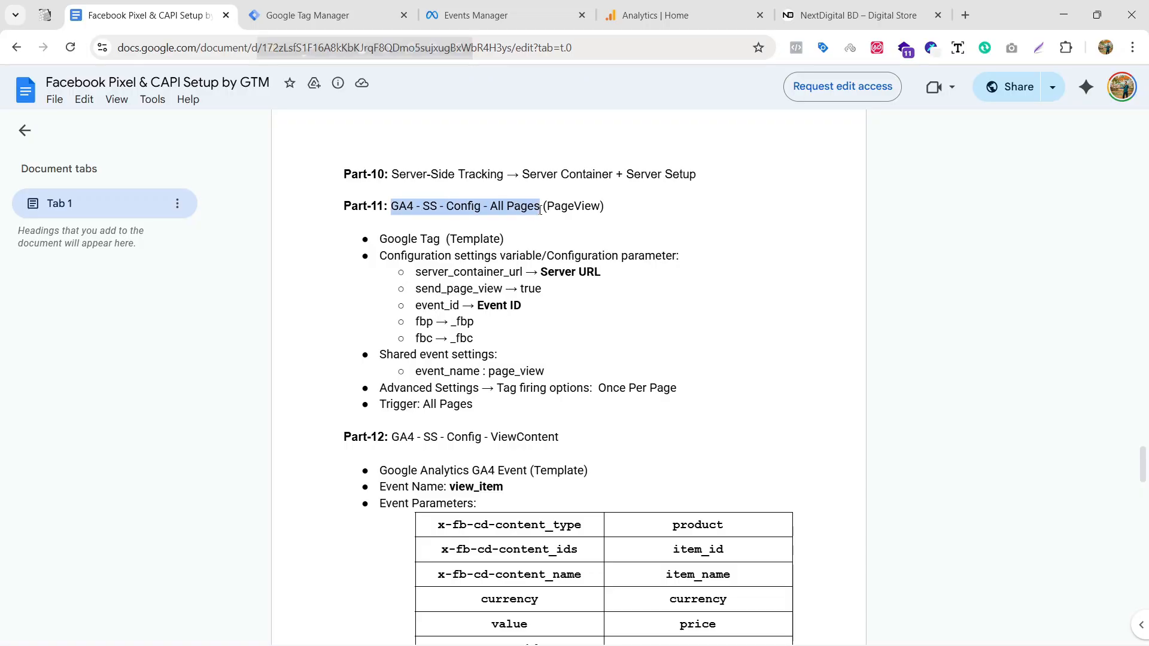
{"action": "left_click", "coordinate": [305, 15]}
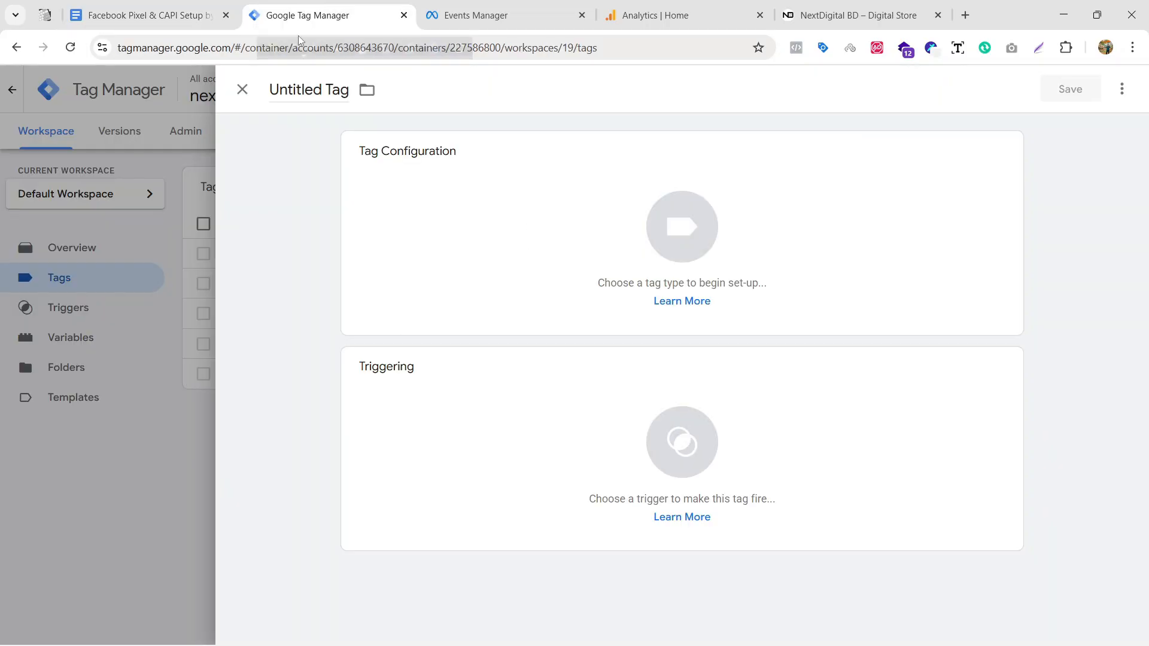
{"action": "left_click", "coordinate": [306, 84]}
{"action": "key", "text": "ctrl+v"}
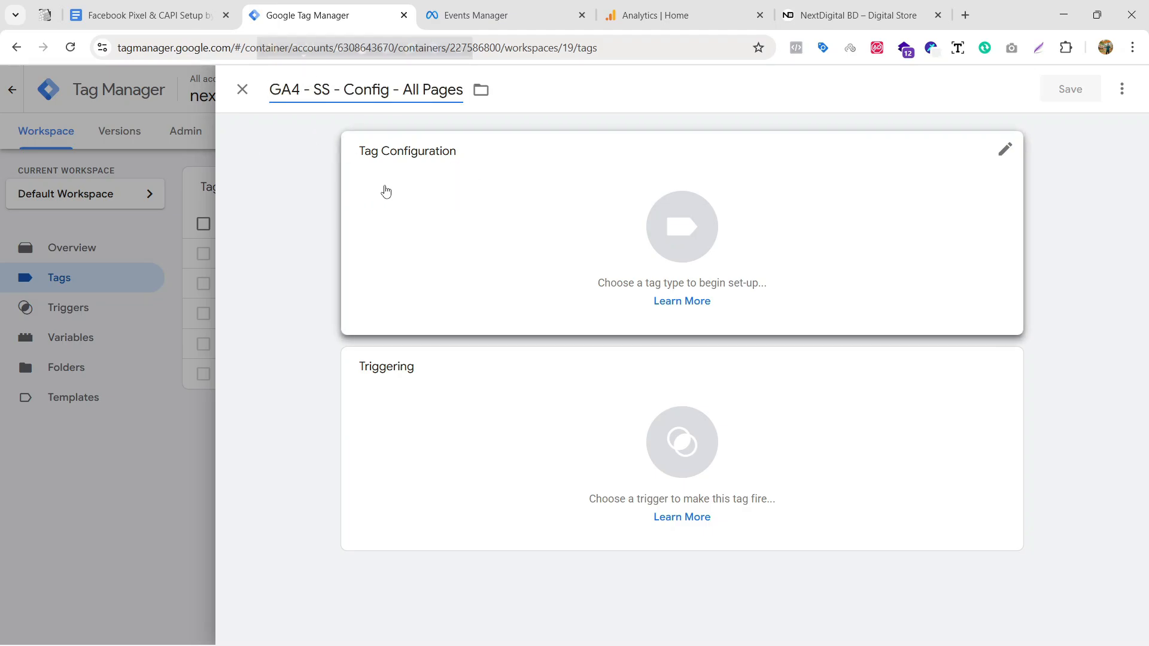
Step: Set the tag type to Google Tag from the Google Analytics tag types
{"action": "left_click", "coordinate": [707, 213]}
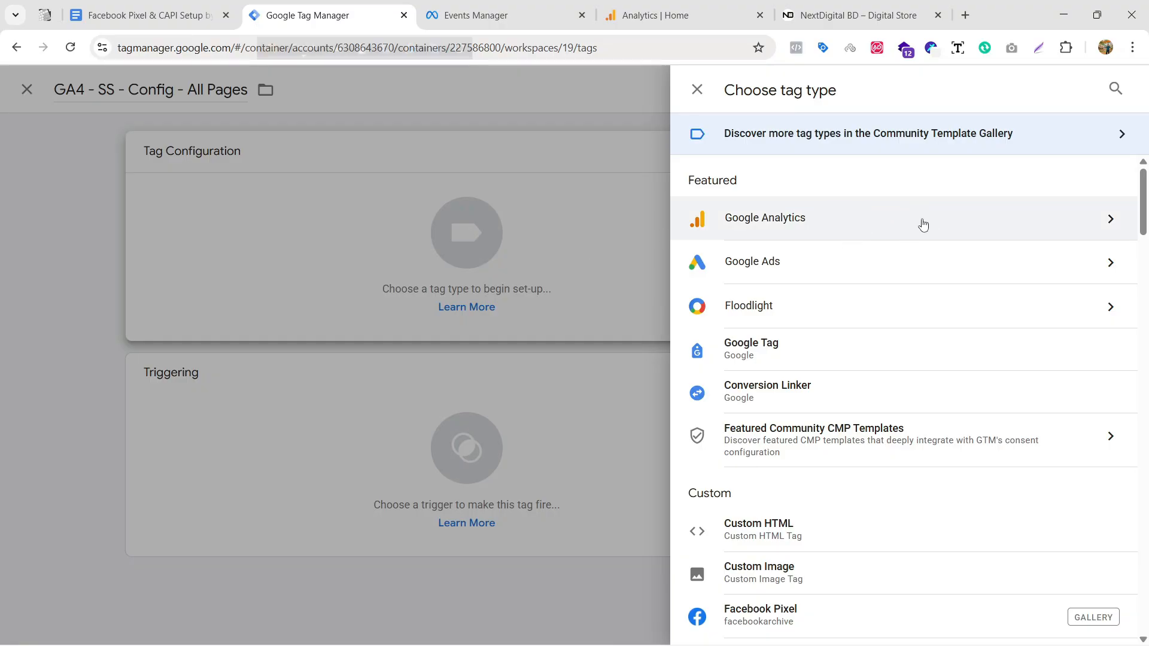
{"action": "left_click", "coordinate": [951, 225]}
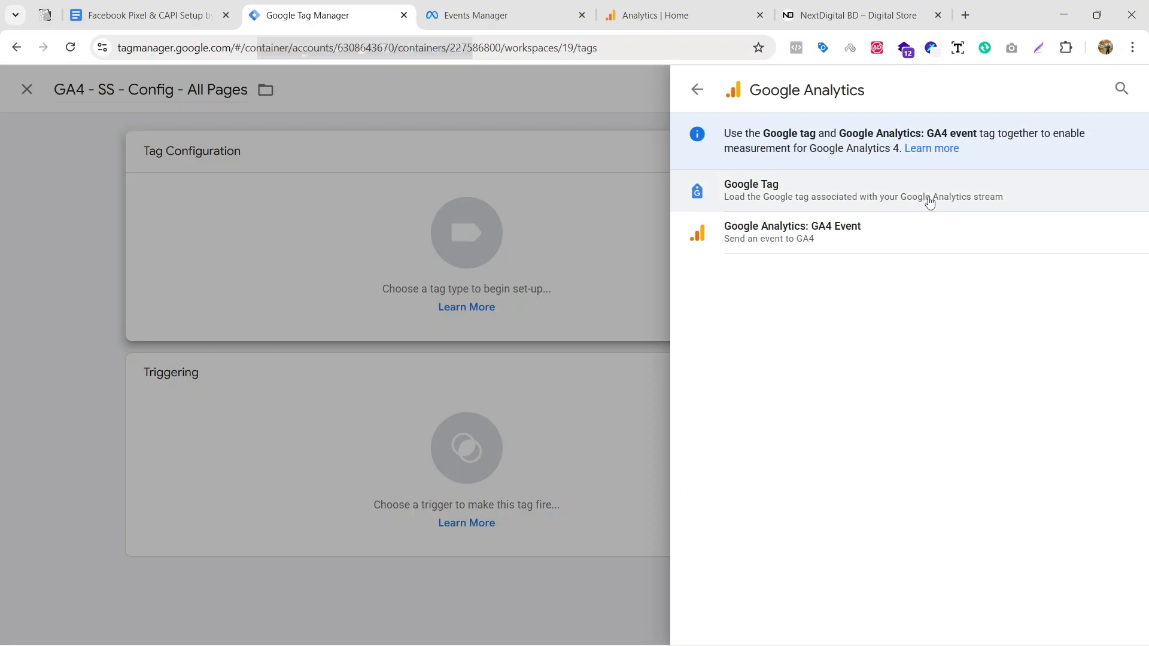
{"action": "left_click", "coordinate": [926, 197]}
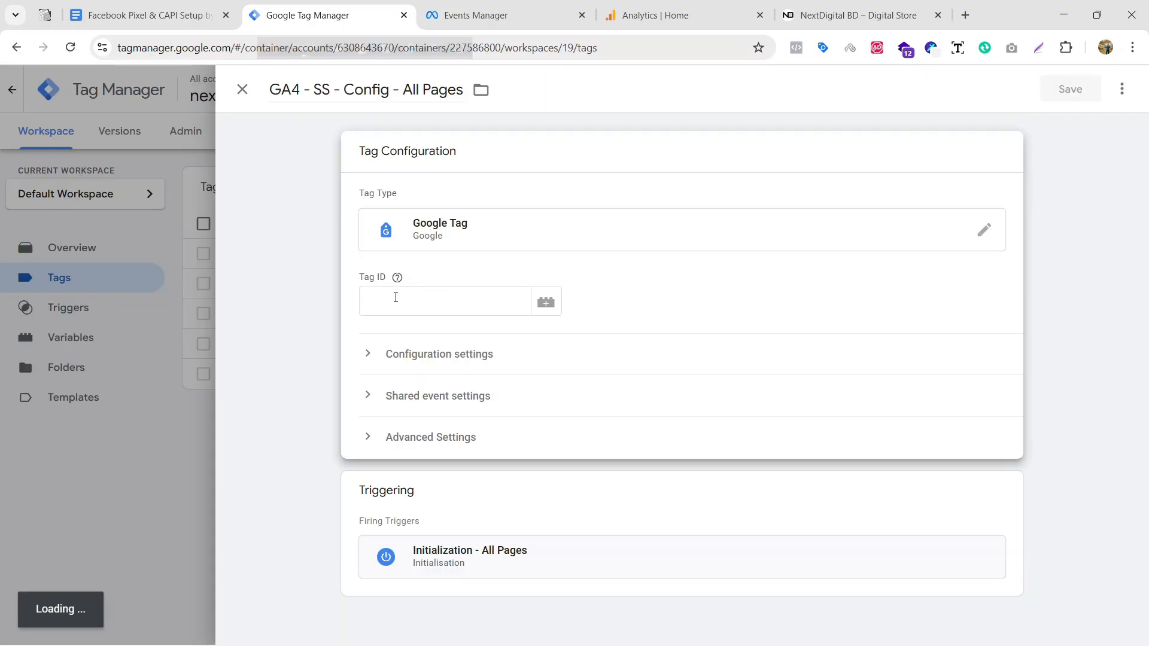
Step: Copy the Measurement ID G-WMD85N7TYV from Google Analytics into the tag's Tag ID in Google Tag Manager
{"action": "left_click", "coordinate": [682, 15]}
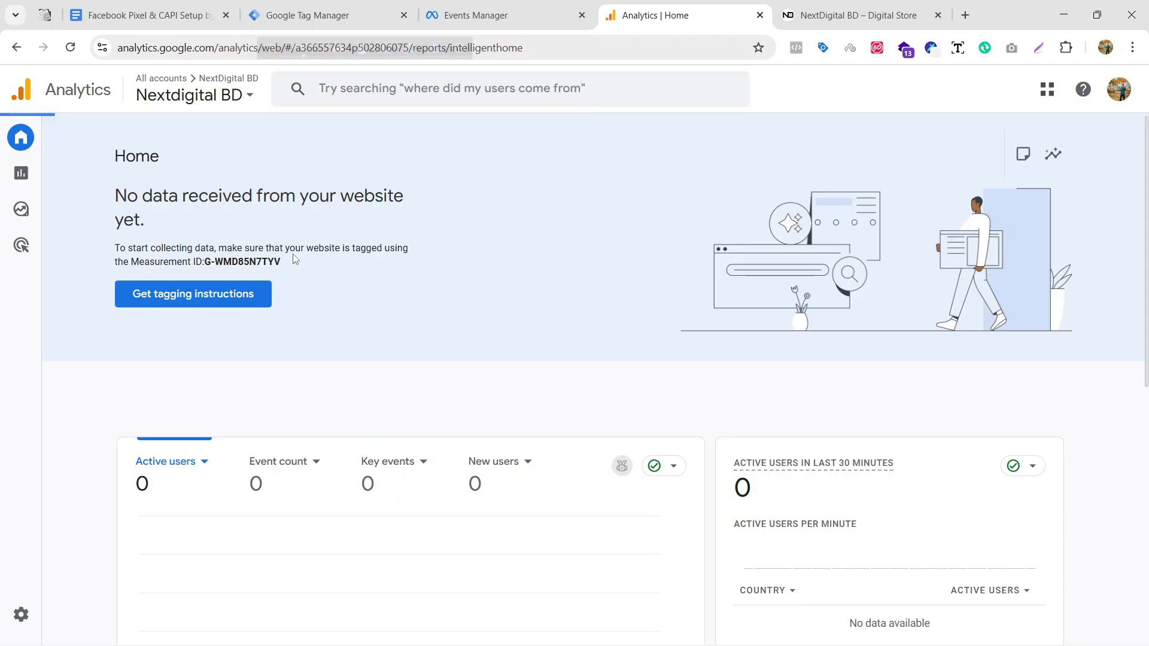
{"action": "left_click_drag", "start_coordinate": [205, 265], "coordinate": [304, 267]}
{"action": "key", "text": "ctrl+c"}
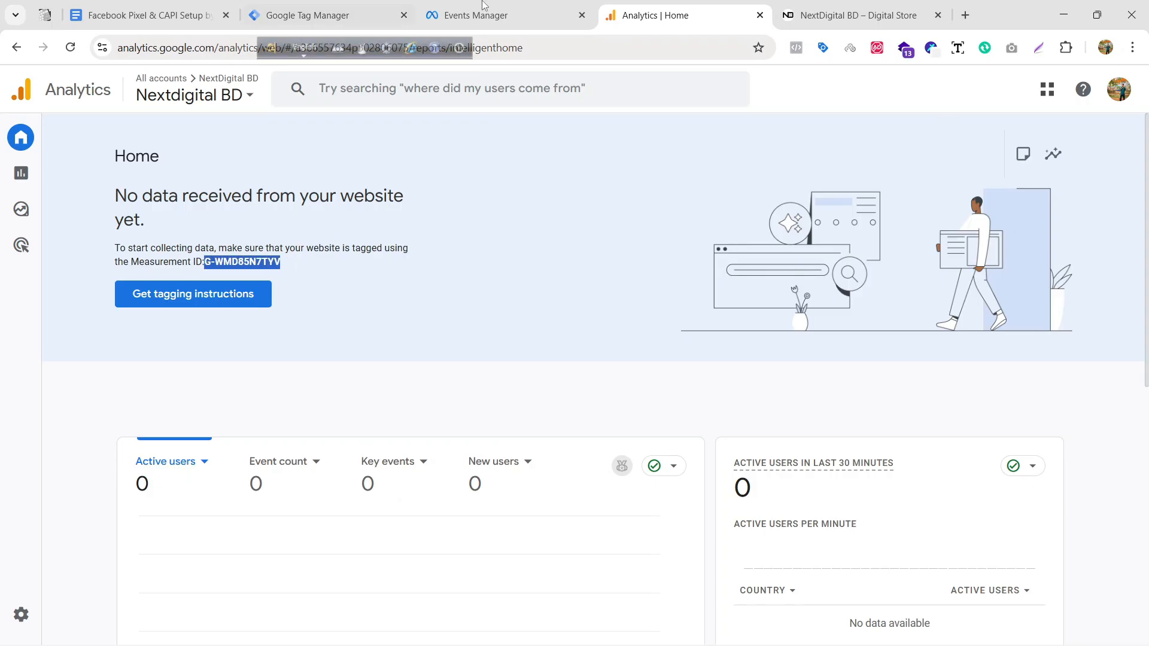
{"action": "left_click", "coordinate": [317, 15]}
{"action": "left_click", "coordinate": [459, 298]}
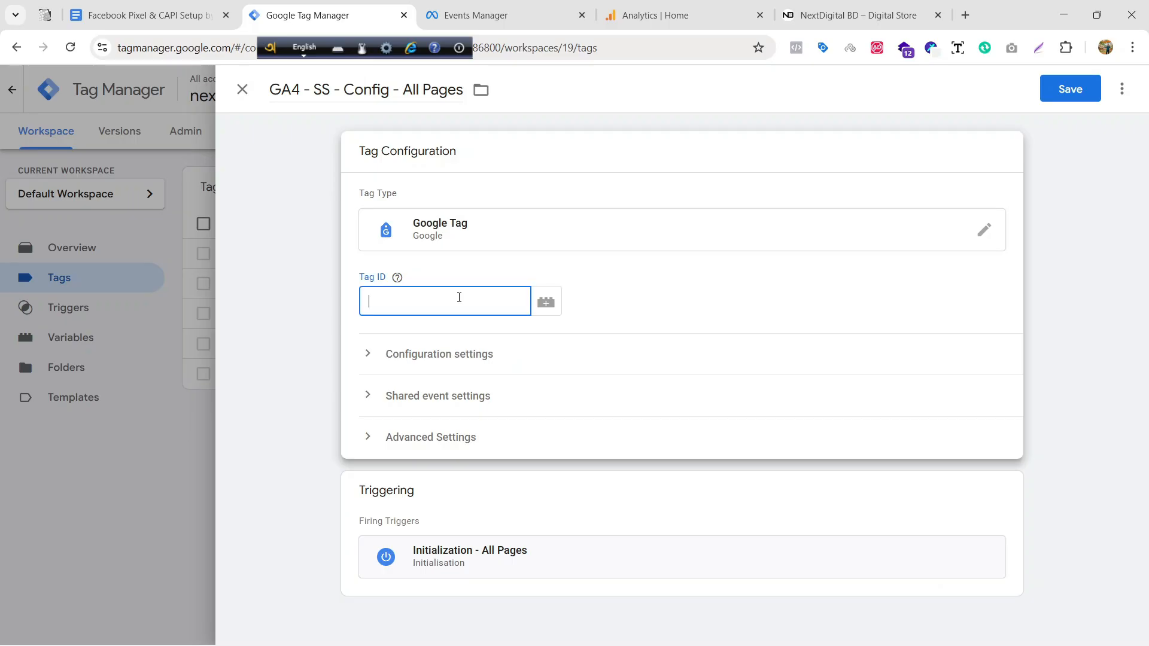
{"action": "key", "text": "ctrl+v"}
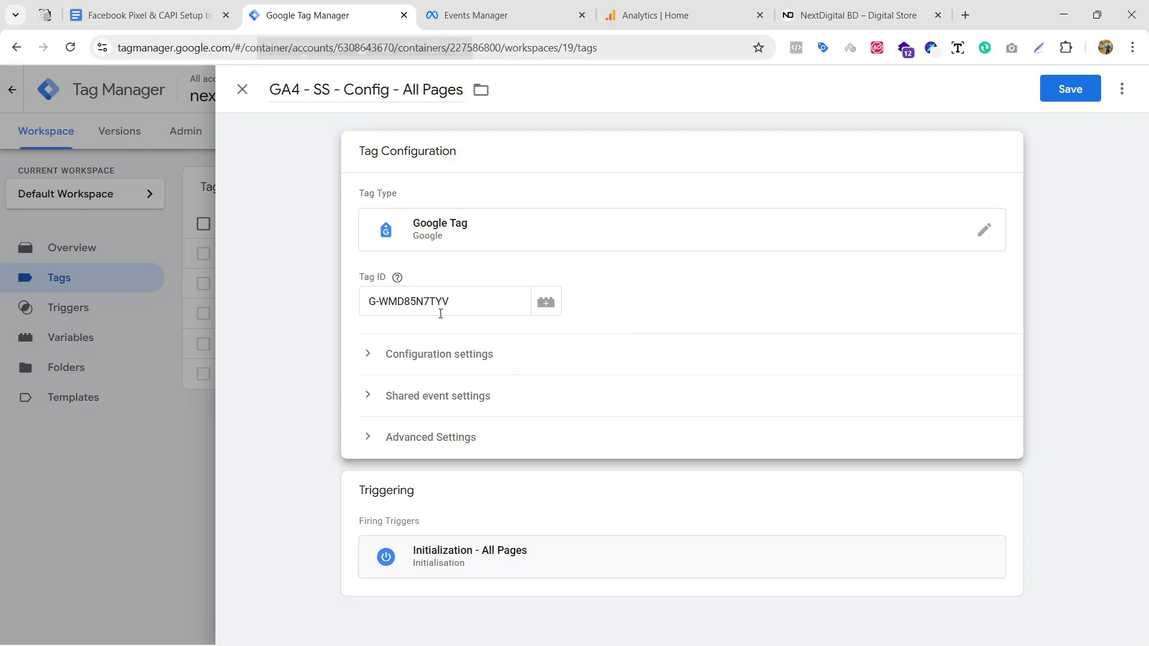
Step: Expand the tag's configuration settings and add five blank configuration parameter rows
{"action": "left_click", "coordinate": [476, 361]}
{"action": "scroll", "coordinate": [662, 313], "scroll_direction": "down", "scroll_amount": 2}
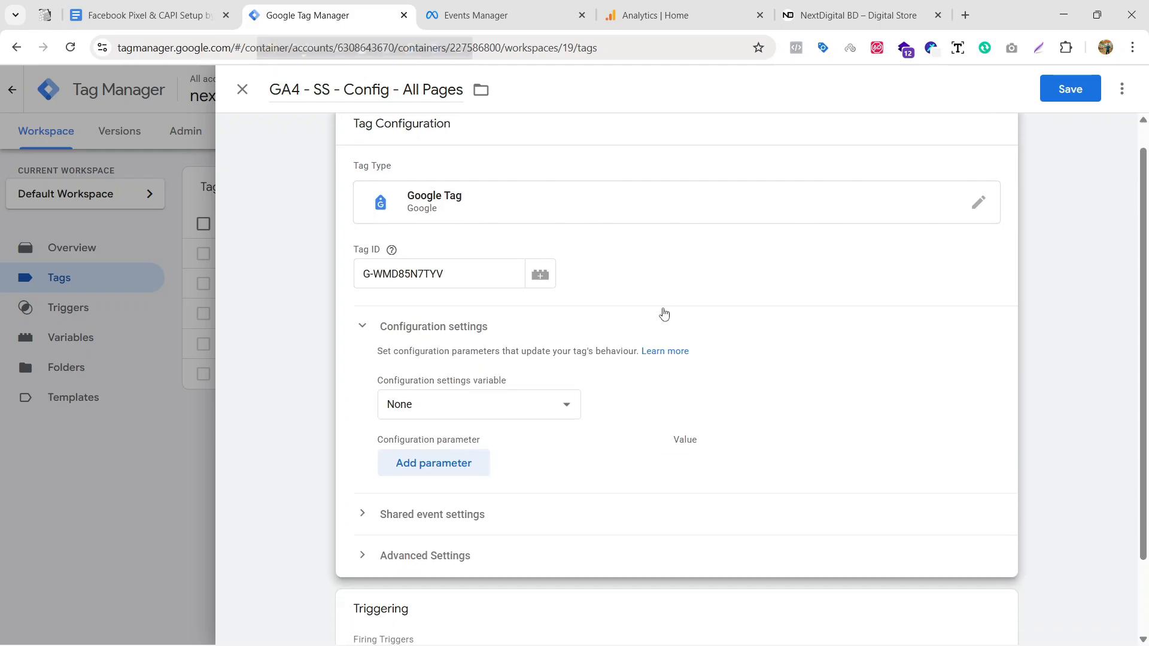
{"action": "left_click", "coordinate": [470, 370]}
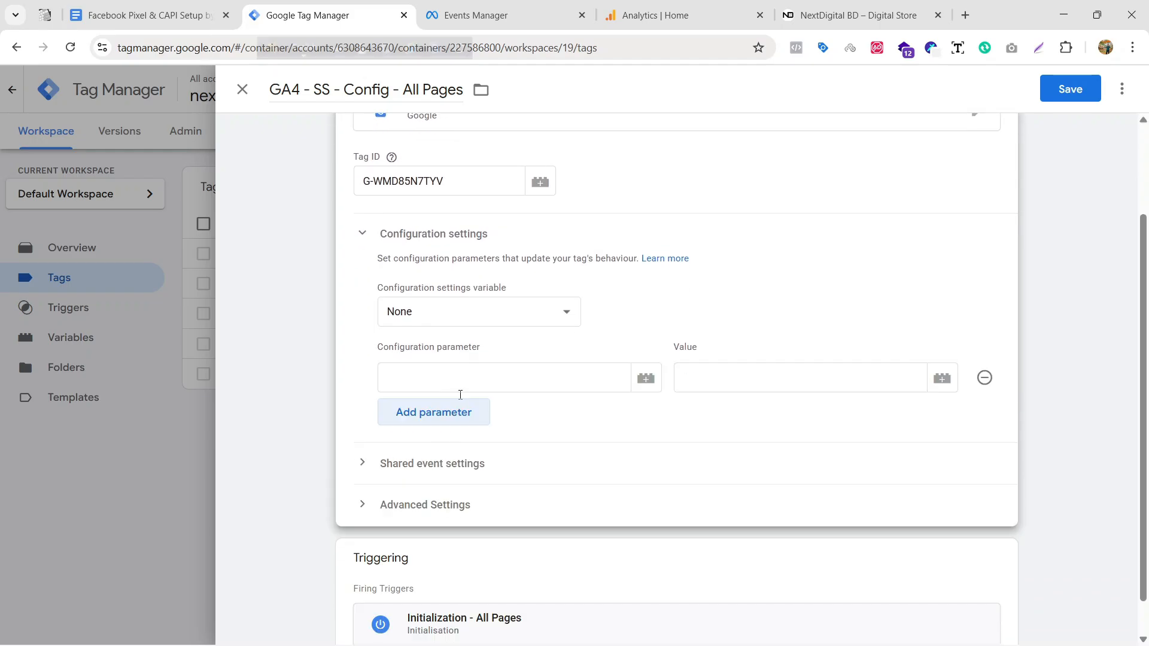
{"action": "left_click", "coordinate": [460, 413]}
{"action": "left_click", "coordinate": [464, 452]}
{"action": "left_click", "coordinate": [459, 497]}
{"action": "left_click", "coordinate": [461, 538]}
{"action": "scroll", "coordinate": [477, 237], "scroll_direction": "down", "scroll_amount": 2}
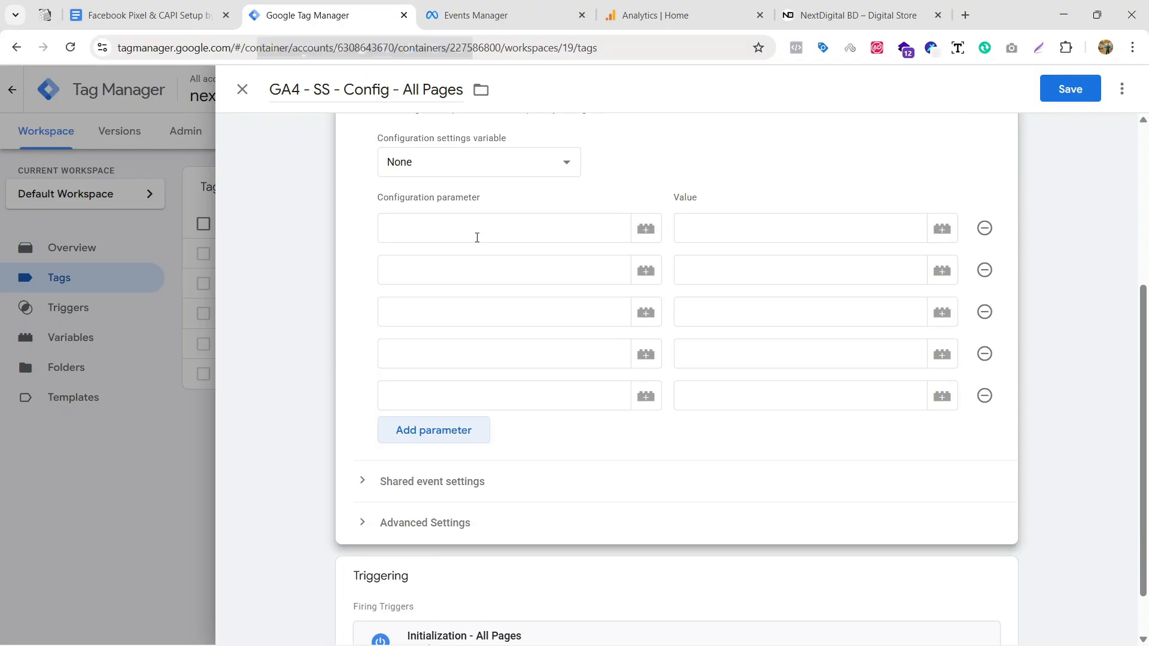
Step: Copy server_container_url from the setup document in Google Docs and enter it as the first configuration parameter name
{"action": "left_click", "coordinate": [128, 13]}
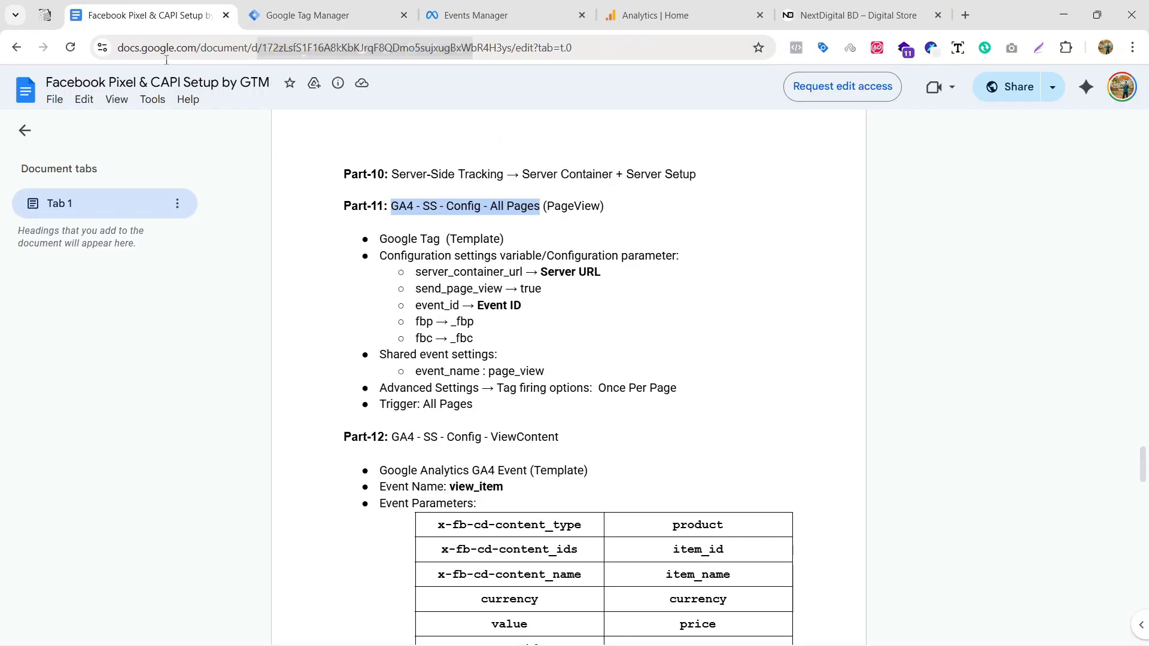
{"action": "left_click_drag", "start_coordinate": [417, 272], "coordinate": [527, 273]}
{"action": "key", "text": "ctrl+c"}
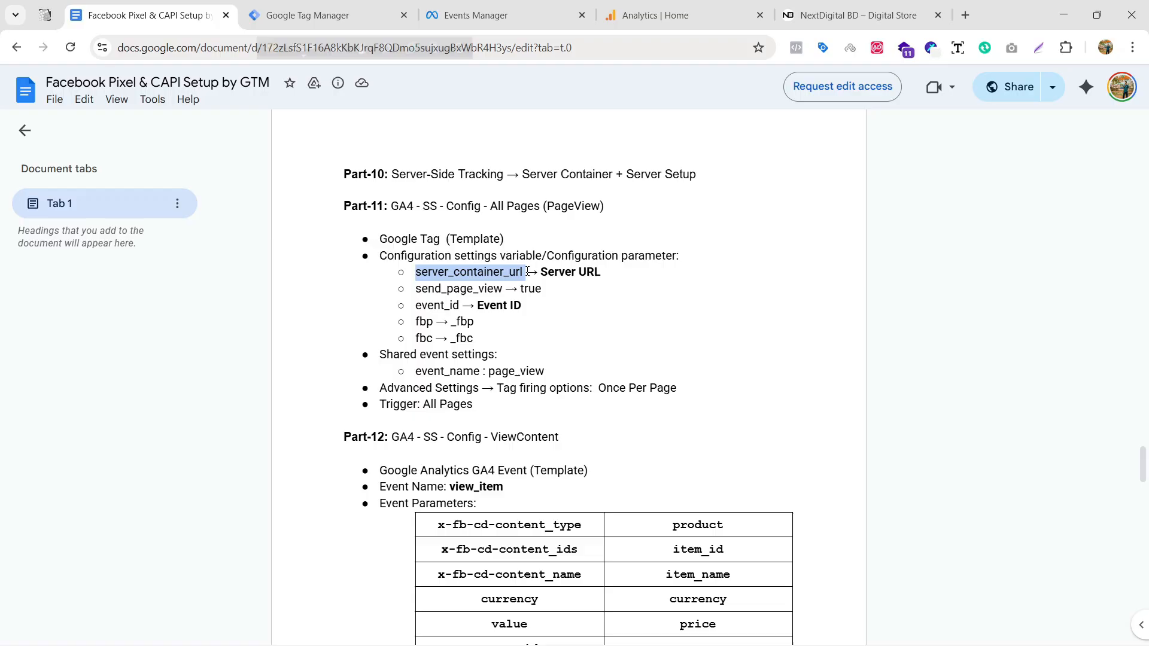
{"action": "left_click", "coordinate": [329, 15]}
{"action": "left_click", "coordinate": [451, 237]}
{"action": "key", "text": "ctrl+v"}
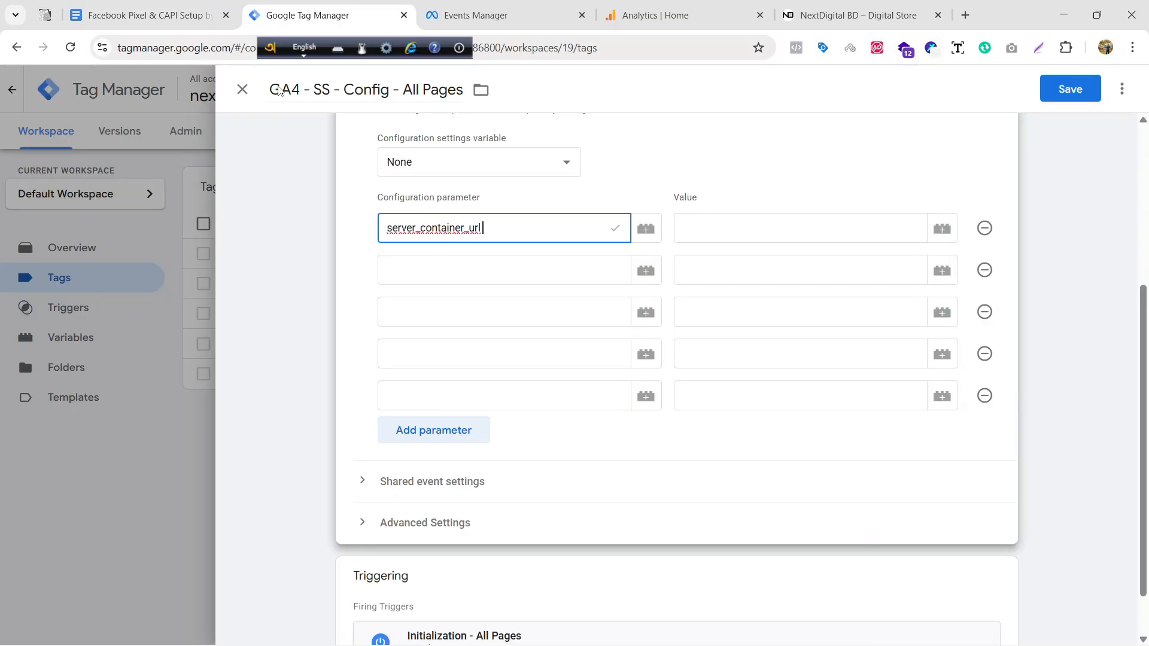
Step: Copy send_page_view from the setup document and enter it as the second configuration parameter name
{"action": "left_click", "coordinate": [129, 13]}
{"action": "left_click_drag", "start_coordinate": [421, 289], "coordinate": [503, 289]}
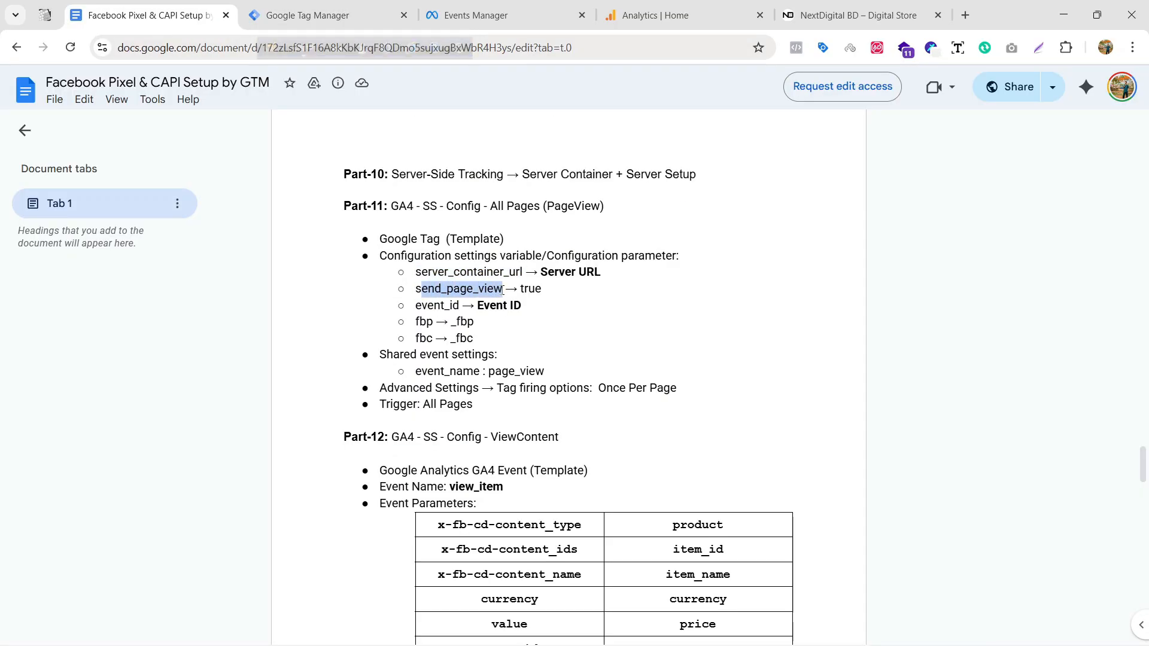
{"action": "key", "text": "ctrl+c"}
{"action": "left_click", "coordinate": [329, 15]}
{"action": "left_click", "coordinate": [425, 270]}
{"action": "key", "text": "ctrl+v"}
Step: Copy event_id from the setup document and enter it as the third configuration parameter name
{"action": "left_click", "coordinate": [138, 15]}
{"action": "left_click_drag", "start_coordinate": [416, 307], "coordinate": [459, 306]}
{"action": "key", "text": "ctrl+c"}
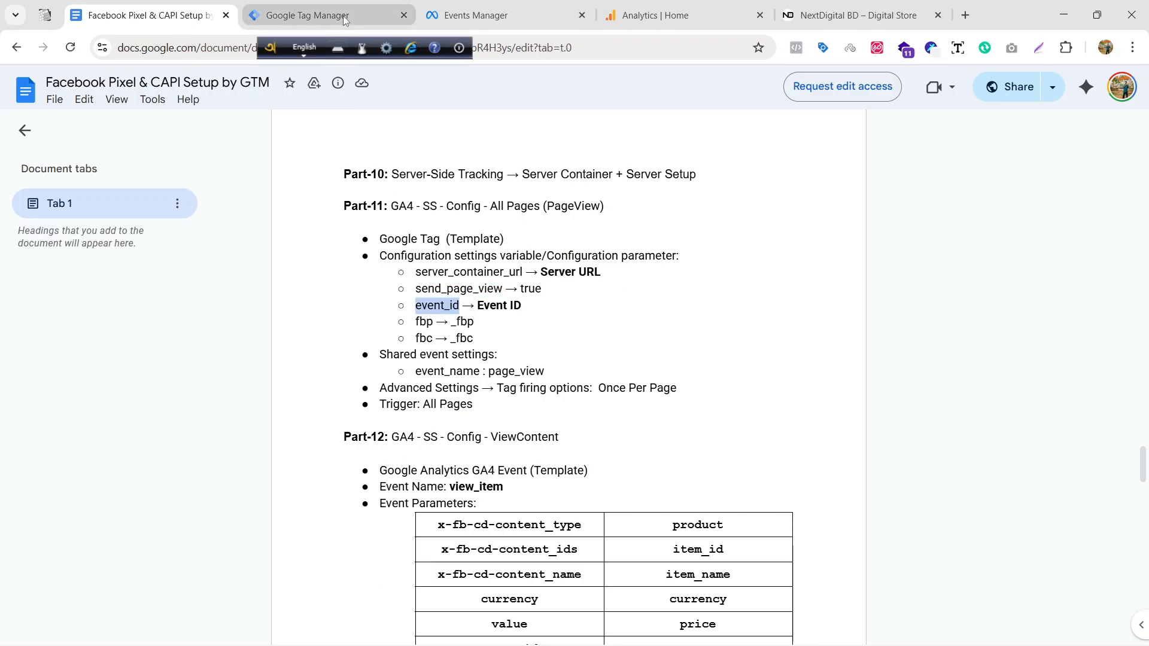
{"action": "left_click", "coordinate": [343, 16]}
{"action": "left_click", "coordinate": [443, 309]}
{"action": "key", "text": "ctrl+v"}
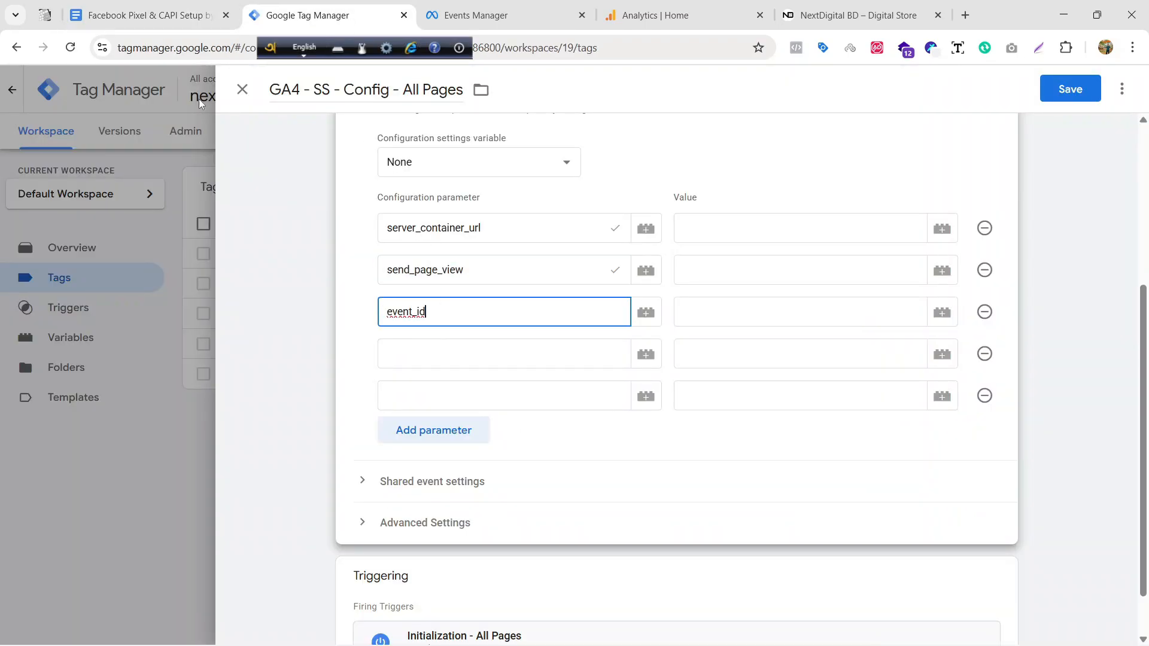
Step: Name the fourth configuration parameter fbp, copied from the setup document, and the fifth one fbc
{"action": "left_click", "coordinate": [167, 6]}
{"action": "left_click_drag", "start_coordinate": [416, 325], "coordinate": [433, 323]}
{"action": "key", "text": "ctrl+c"}
{"action": "left_click", "coordinate": [353, 24]}
{"action": "left_click", "coordinate": [463, 352]}
{"action": "key", "text": "ctrl+v"}
{"action": "left_click", "coordinate": [470, 398]}
{"action": "type", "text": "fbc"}
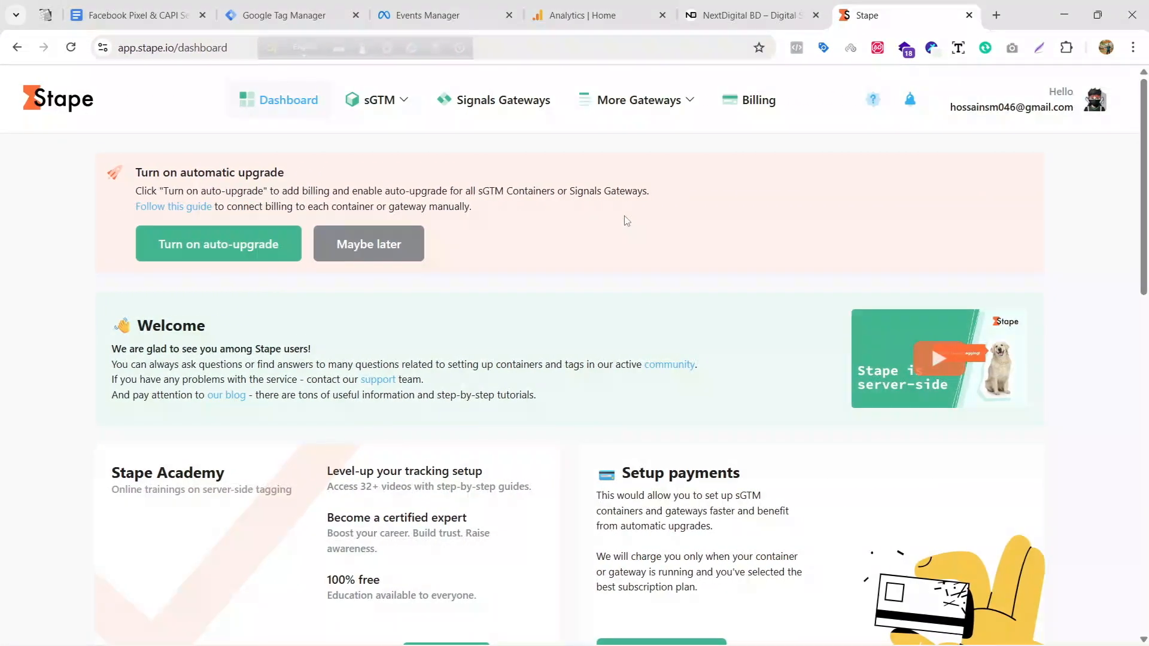
{"action": "mouse_move", "coordinate": [389, 99]}
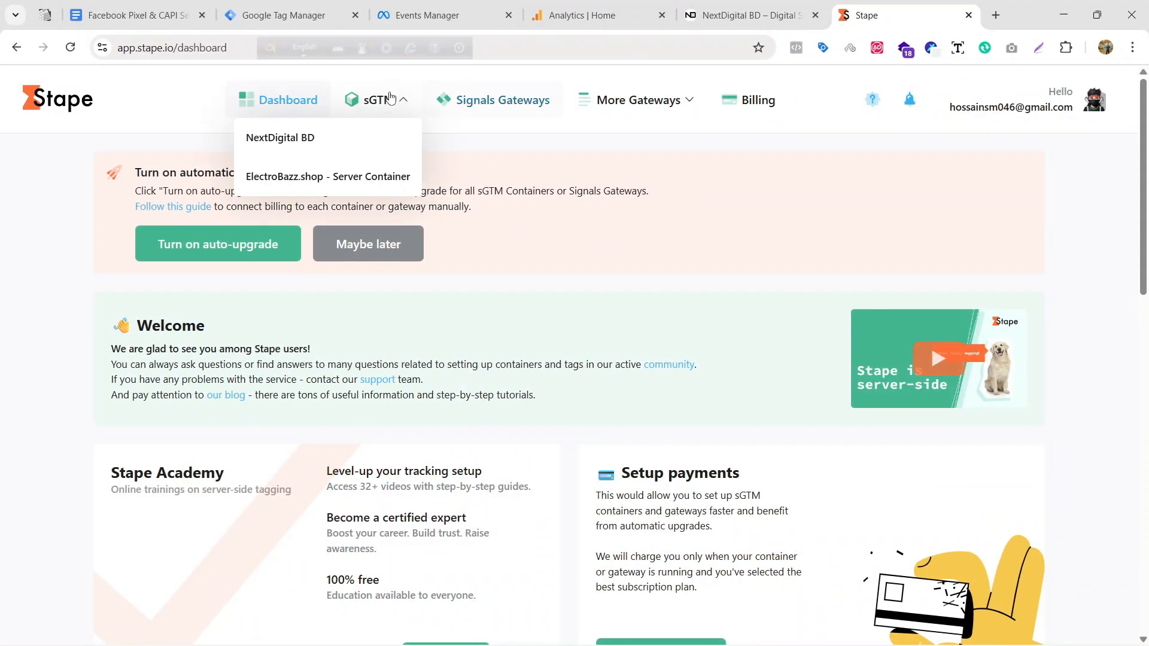
{"action": "left_click", "coordinate": [356, 136]}
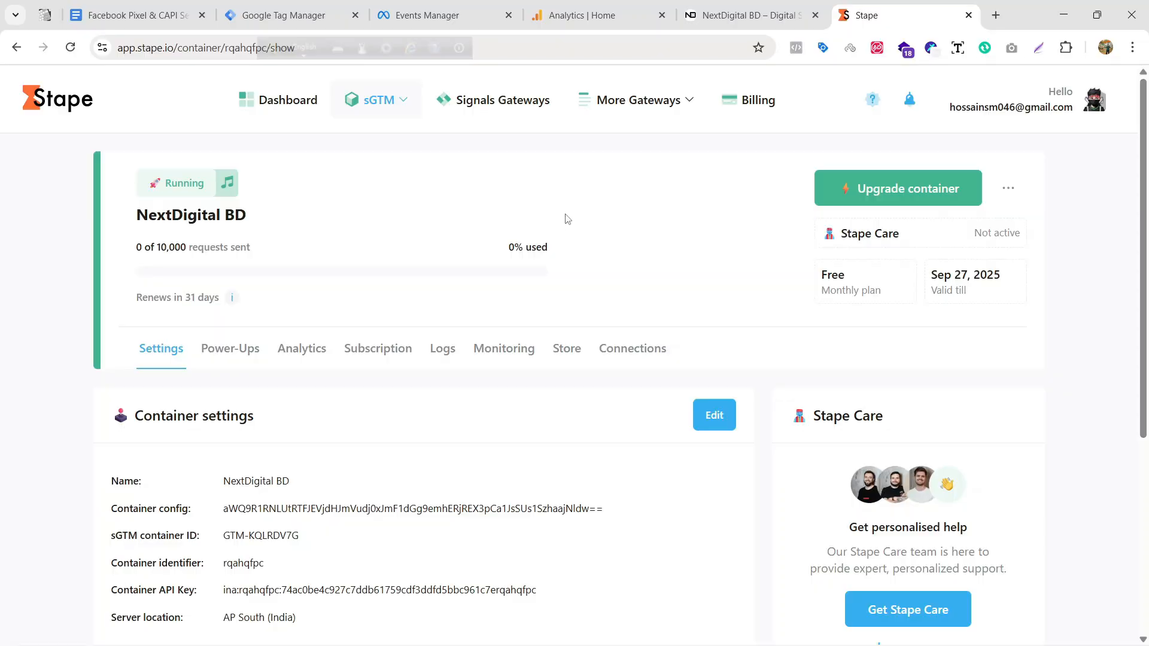
{"action": "scroll", "coordinate": [568, 219], "scroll_direction": "down", "scroll_amount": 5}
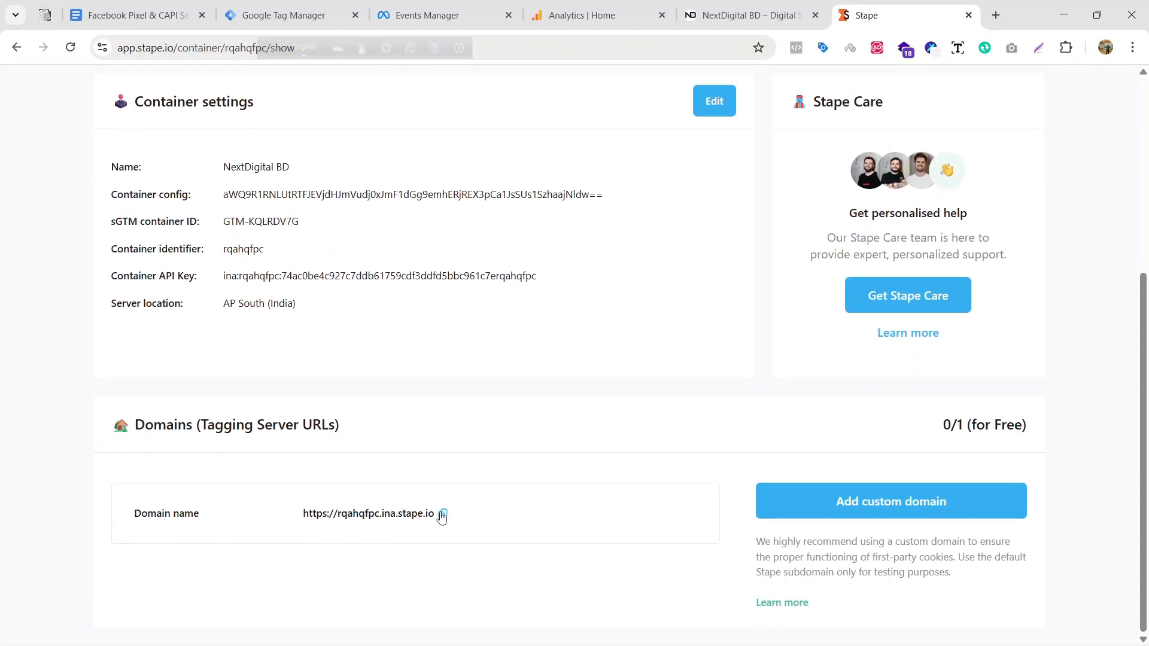
{"action": "left_click", "coordinate": [443, 515]}
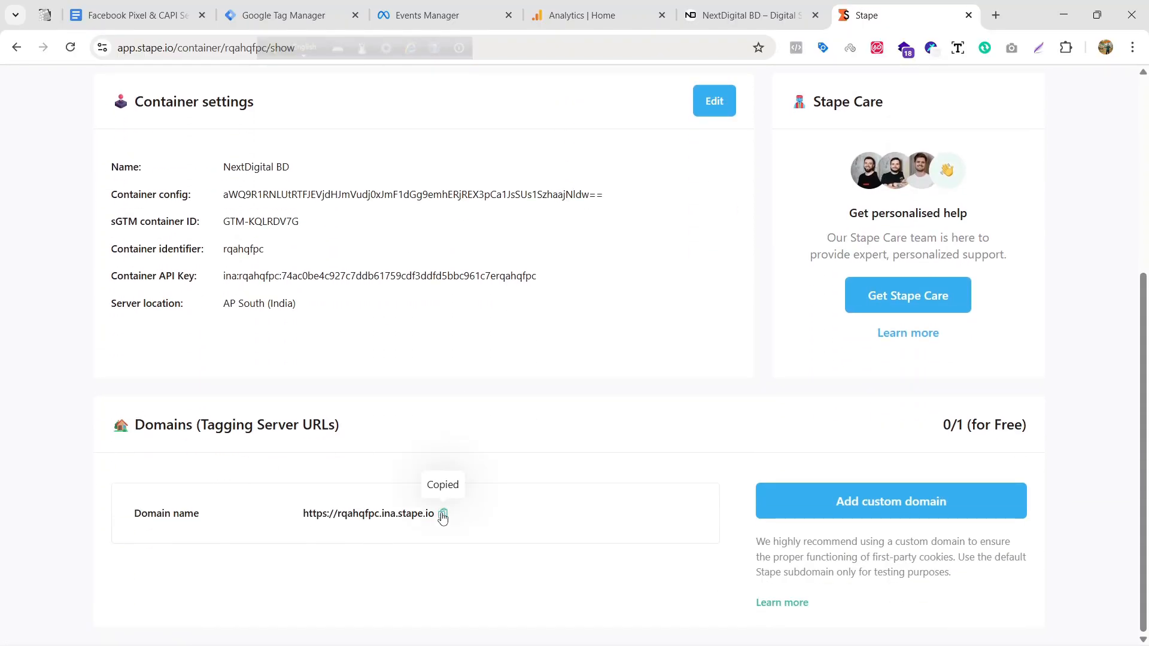
{"action": "left_click", "coordinate": [304, 7]}
{"action": "left_click", "coordinate": [762, 234]}
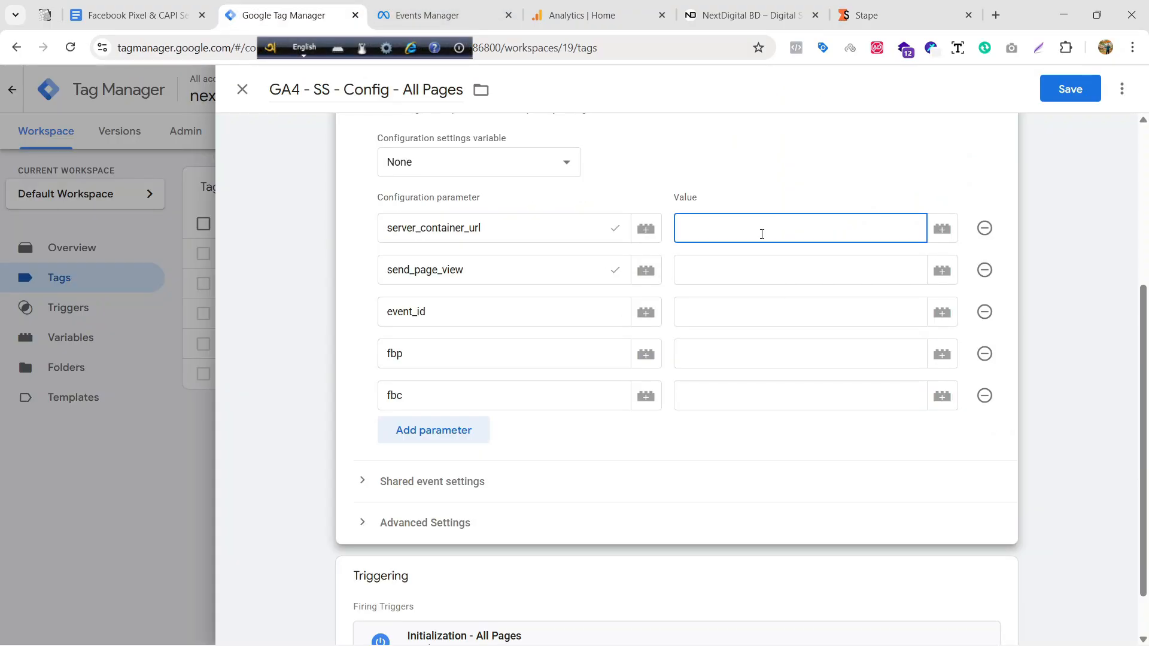
{"action": "key", "text": "ctrl+v"}
Step: Set send_page_view to true, event_id to the Event ID variable, fbp to FBP - Cookie and fbc to FBC - Cookie
{"action": "left_click", "coordinate": [750, 271]}
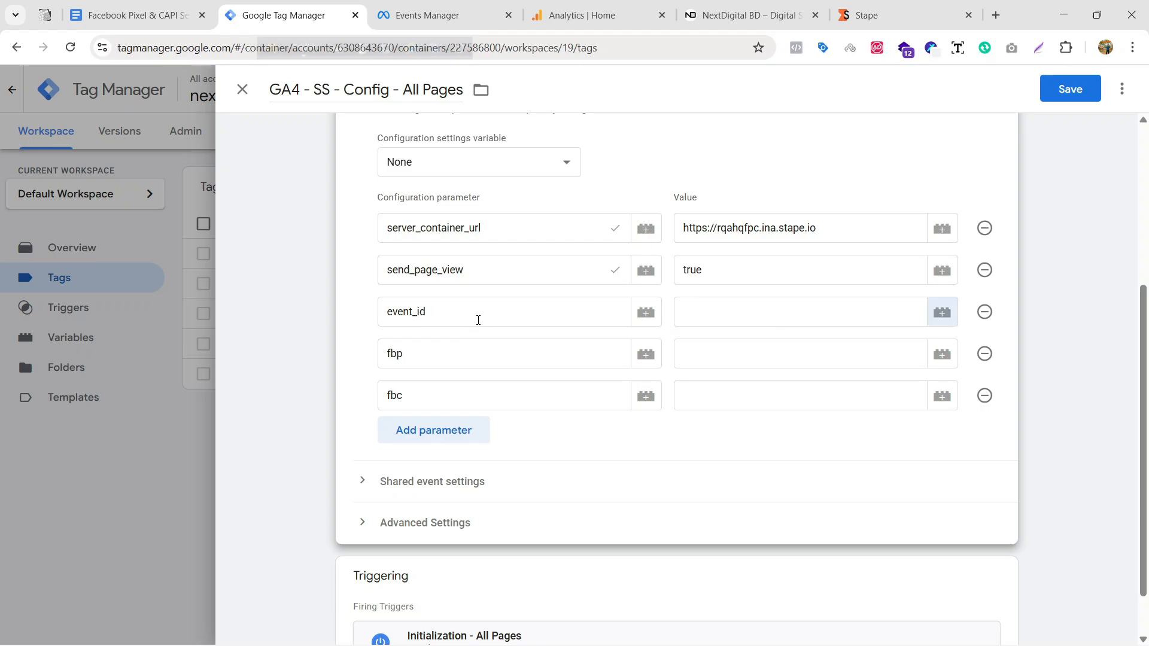
{"action": "left_click", "coordinate": [938, 320]}
{"action": "scroll", "coordinate": [611, 364], "scroll_direction": "down", "scroll_amount": 5}
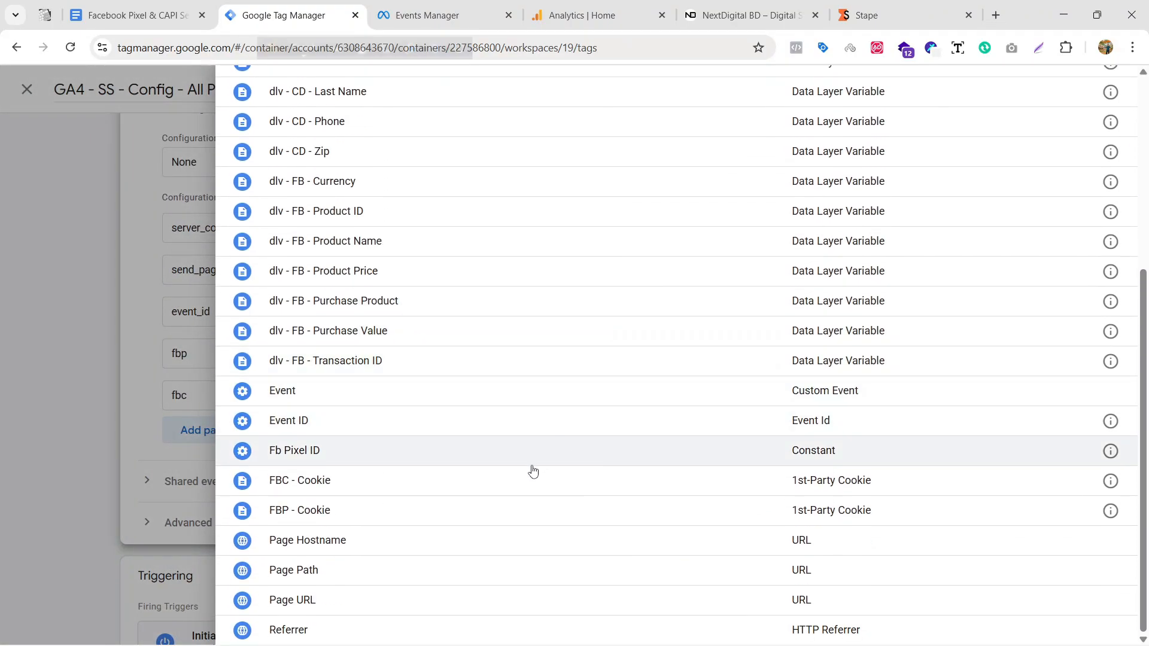
{"action": "left_click", "coordinate": [541, 429]}
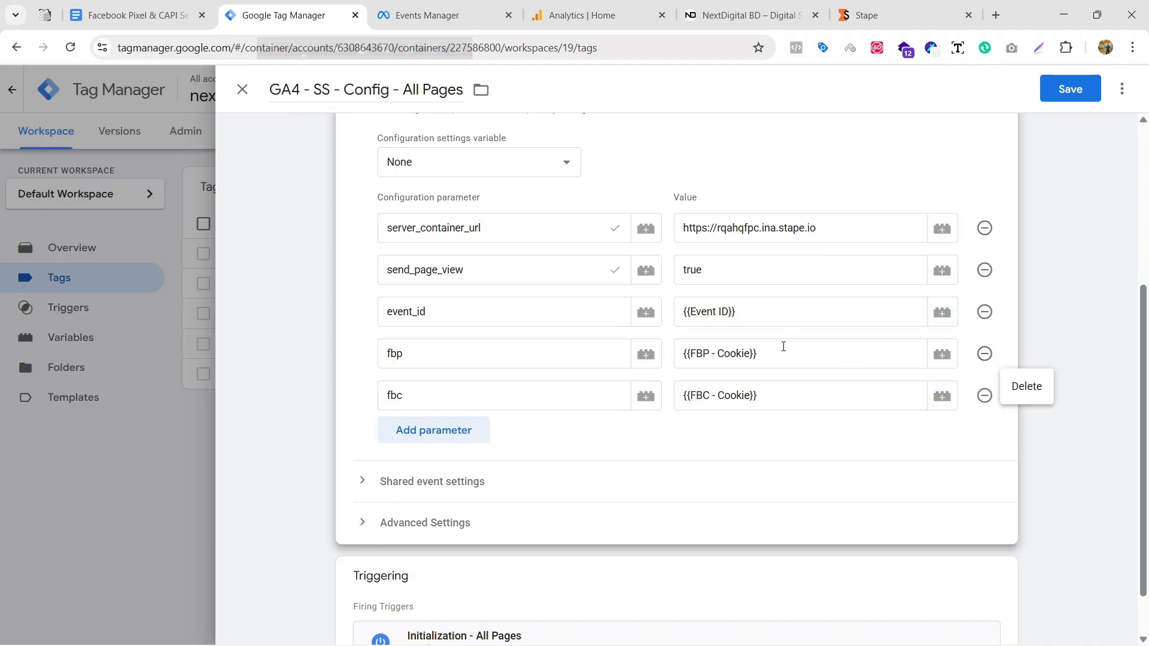
Step: Add a shared event parameter to the tag and name it event_name, copied from the setup document
{"action": "left_click", "coordinate": [472, 480]}
{"action": "scroll", "coordinate": [455, 431], "scroll_direction": "down", "scroll_amount": 3}
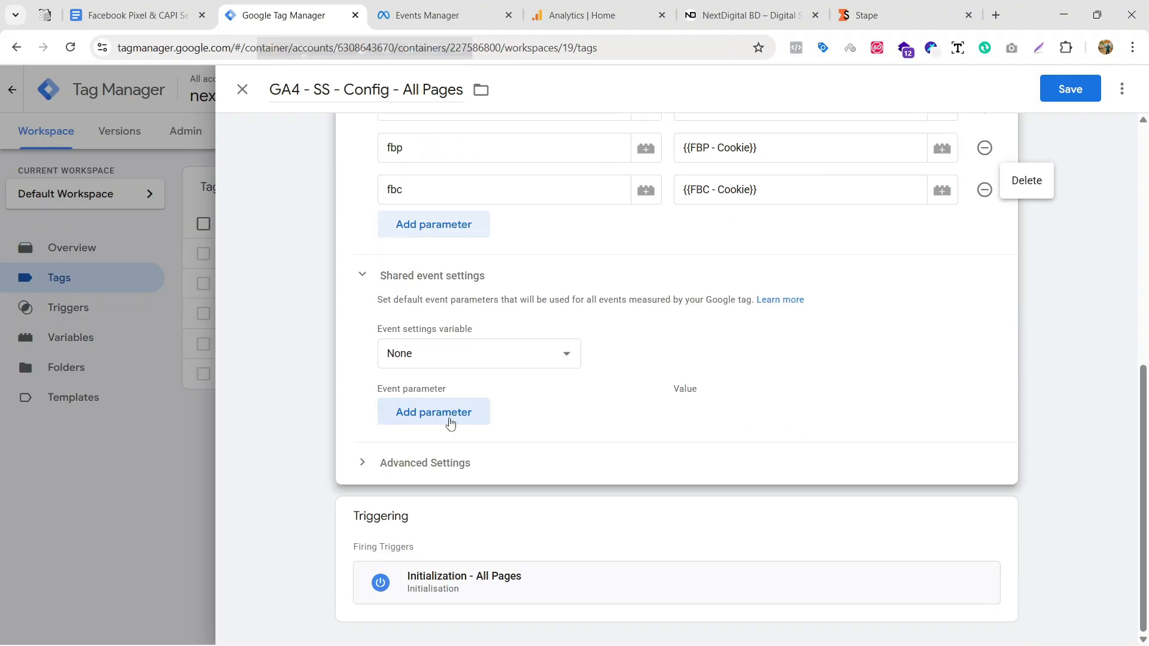
{"action": "left_click", "coordinate": [451, 423]}
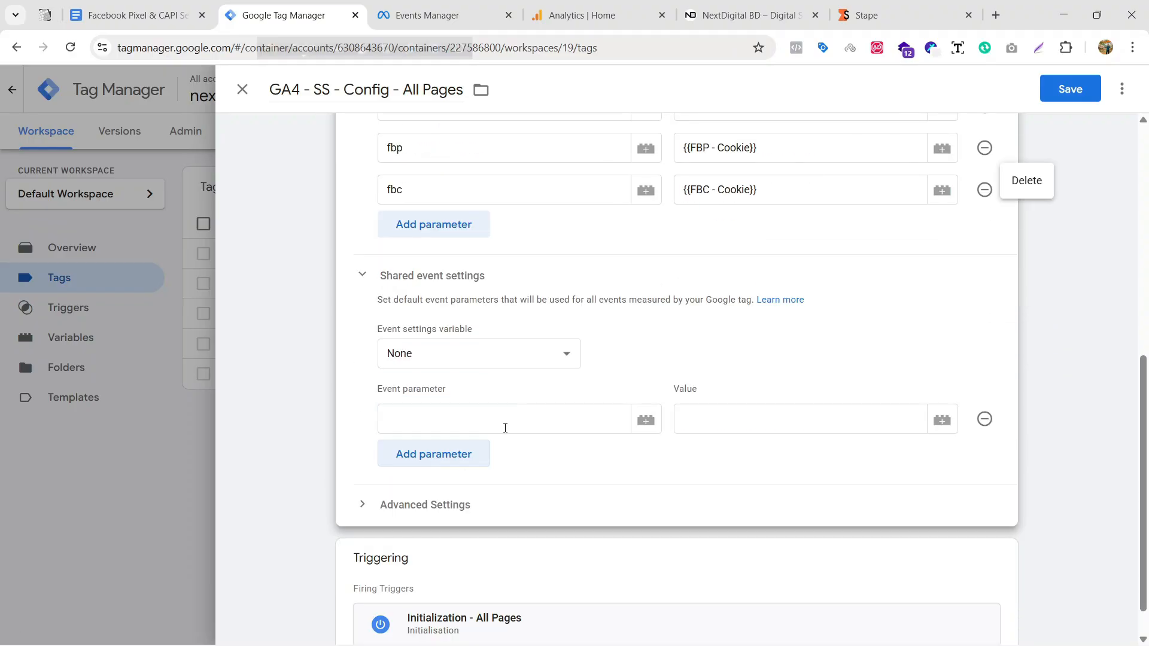
{"action": "left_click", "coordinate": [515, 422]}
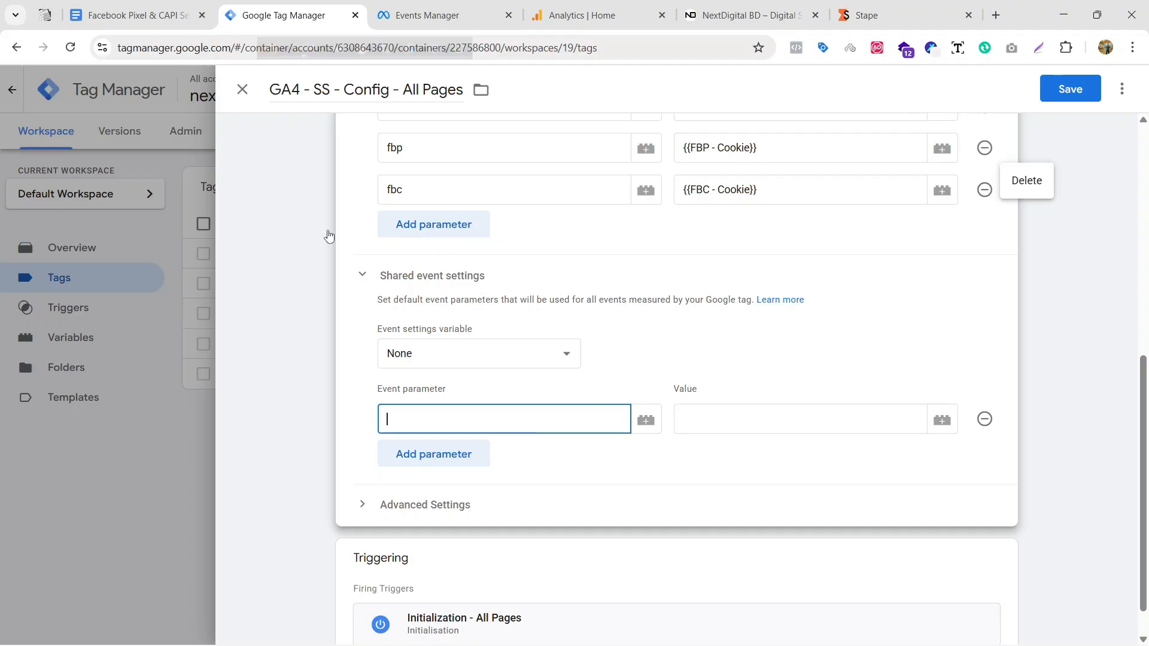
{"action": "left_click", "coordinate": [127, 15]}
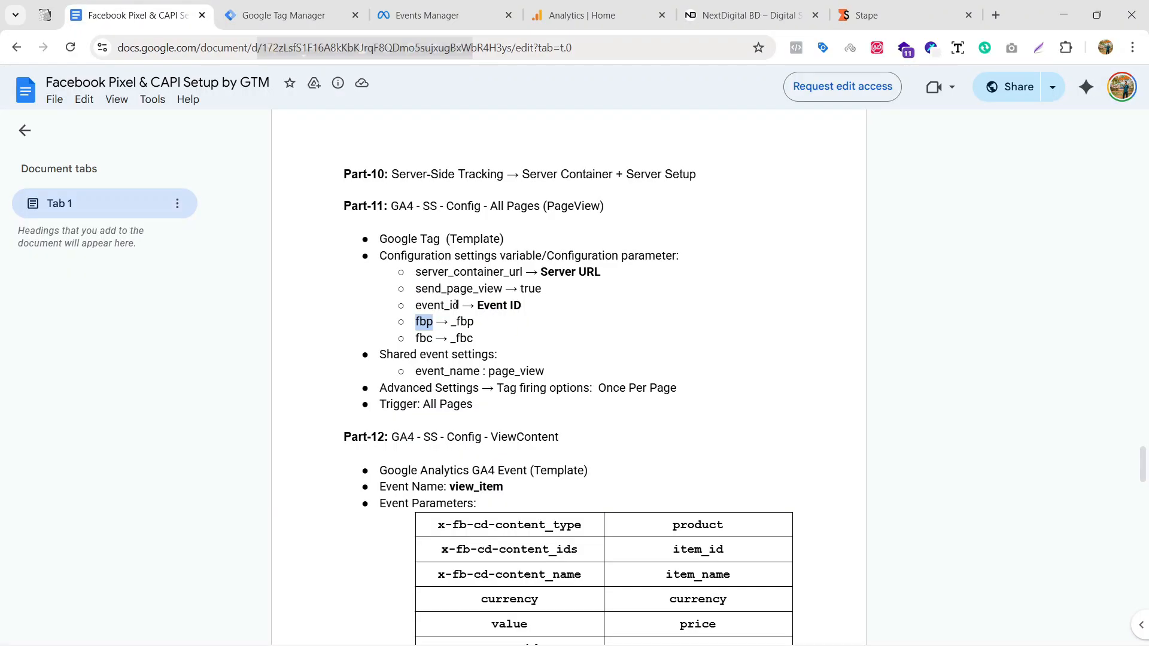
{"action": "scroll", "coordinate": [456, 306], "scroll_direction": "down", "scroll_amount": 3}
{"action": "left_click_drag", "start_coordinate": [417, 223], "coordinate": [482, 223]}
{"action": "key", "text": "ctrl+Tab"}
{"action": "key", "text": "ctrl+v"}
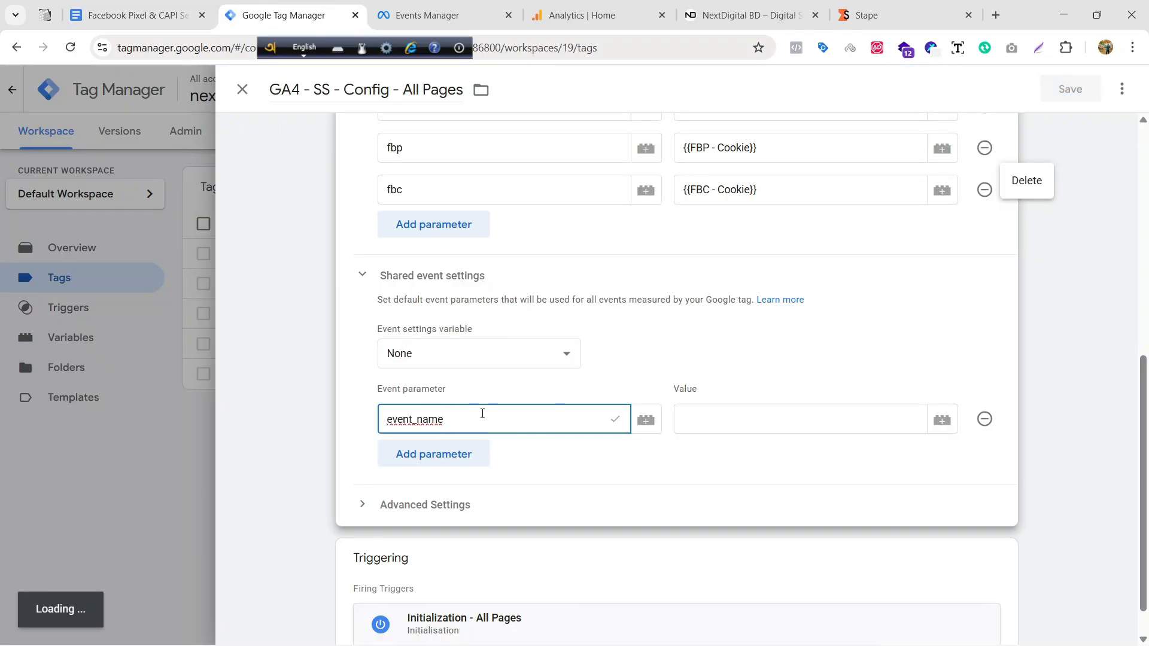
Step: Set the value of the event_name parameter to page_view, as listed in the setup document
{"action": "key", "text": "ctrl+shift+Tab"}
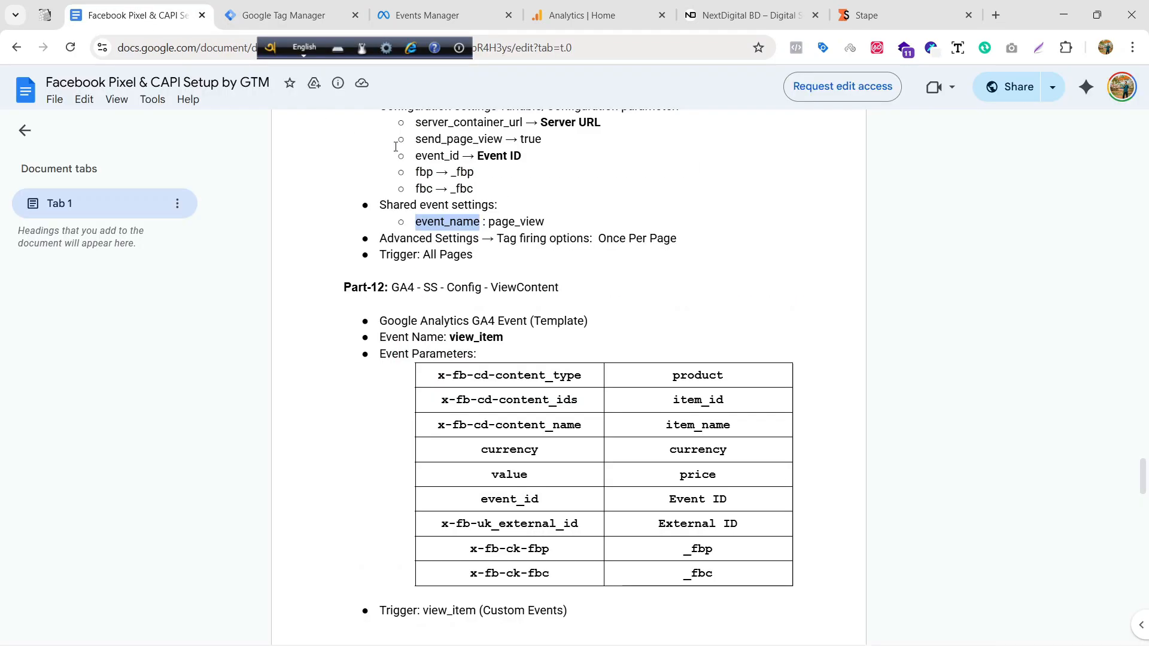
{"action": "key", "text": "ctrl+Tab"}
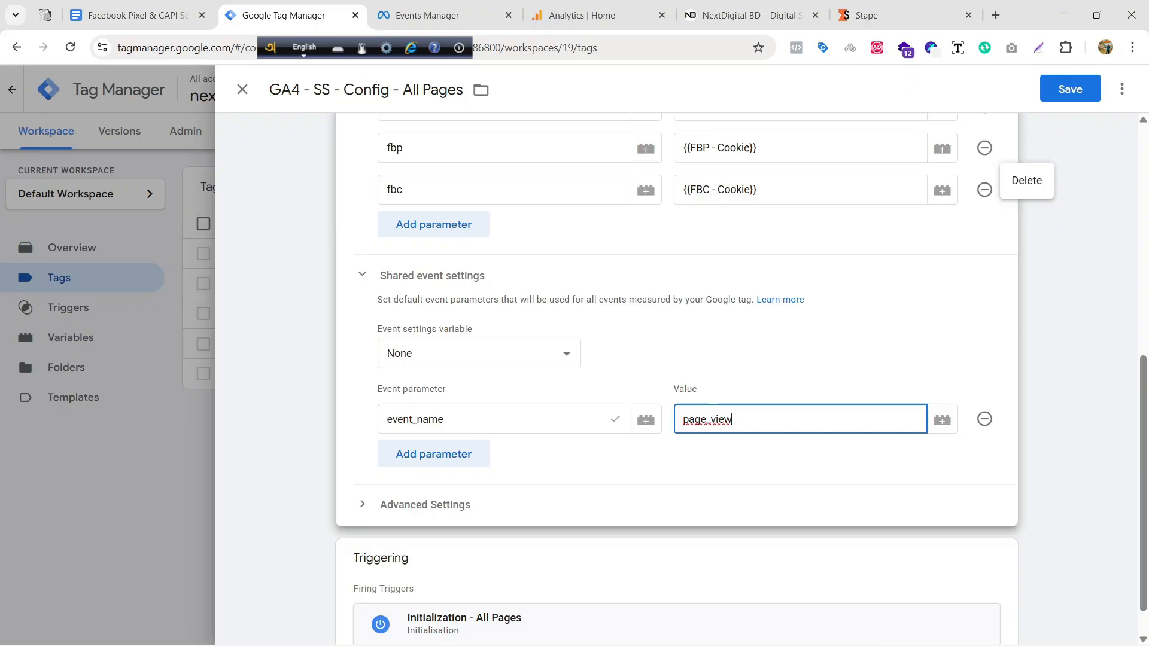
{"action": "left_click", "coordinate": [782, 361]}
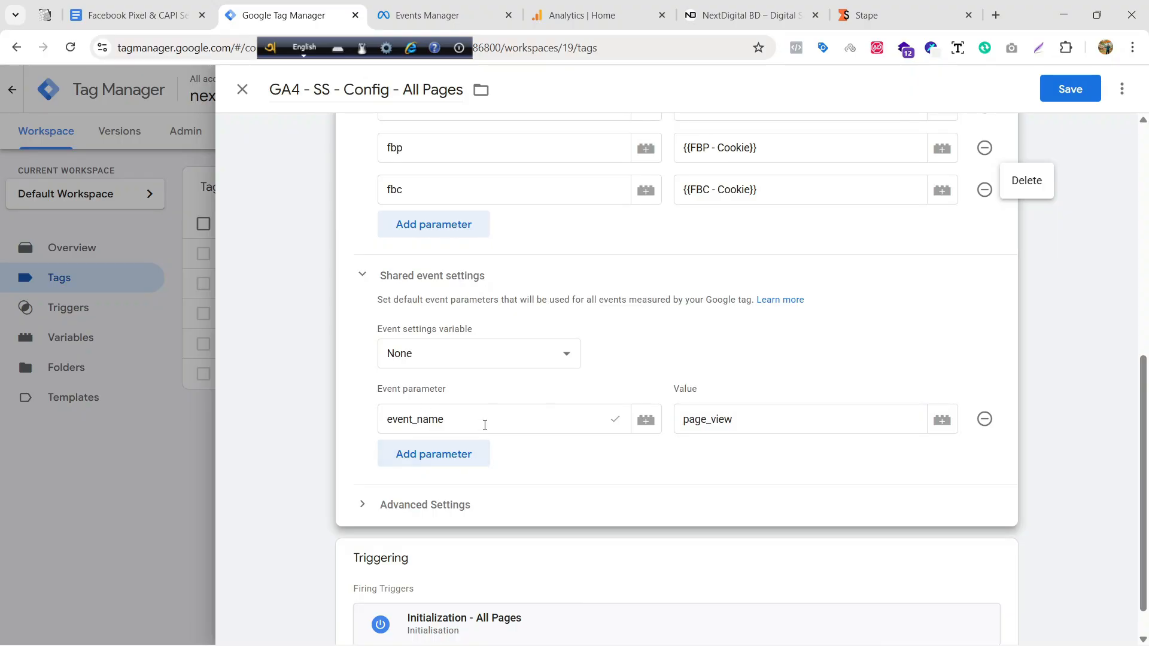
Step: Change the tag firing option in the tag's advanced settings to Once per page
{"action": "scroll", "coordinate": [754, 422], "scroll_direction": "down", "scroll_amount": 1}
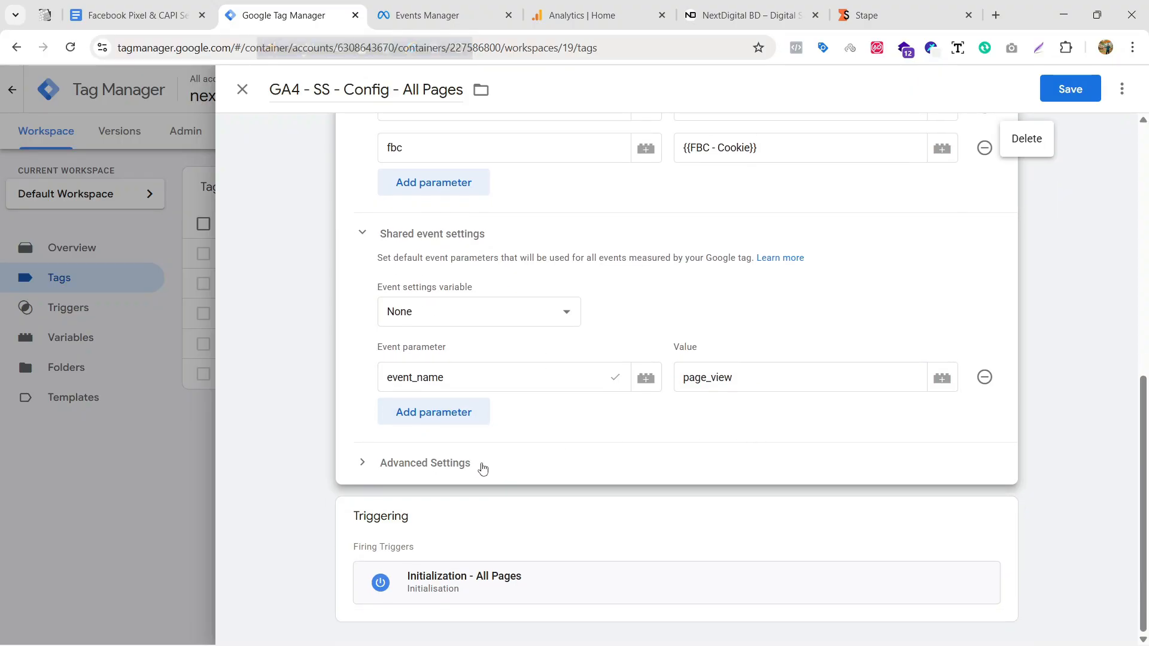
{"action": "left_click", "coordinate": [482, 468]}
{"action": "scroll", "coordinate": [608, 397], "scroll_direction": "down", "scroll_amount": 5}
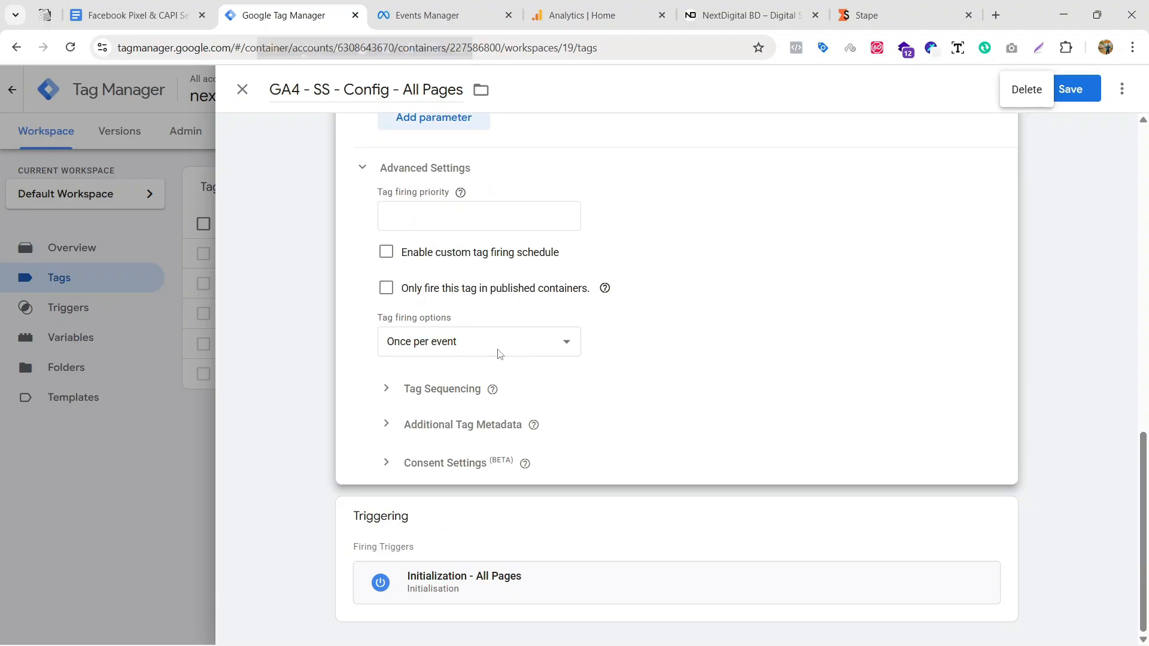
{"action": "left_click", "coordinate": [527, 349]}
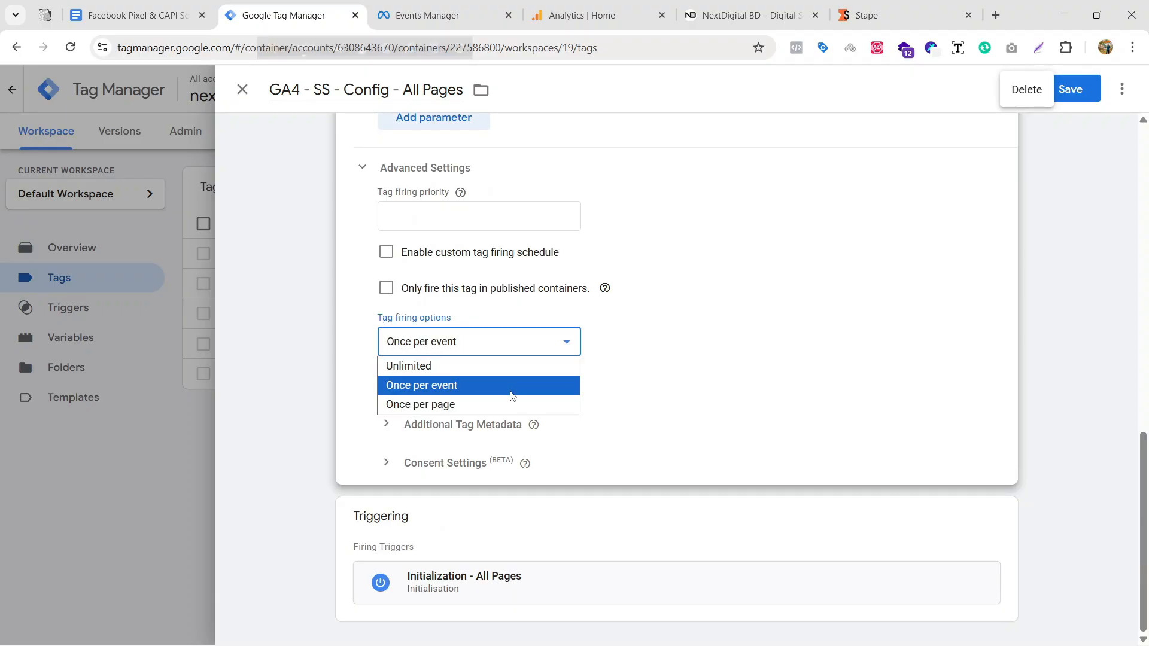
{"action": "left_click", "coordinate": [510, 405]}
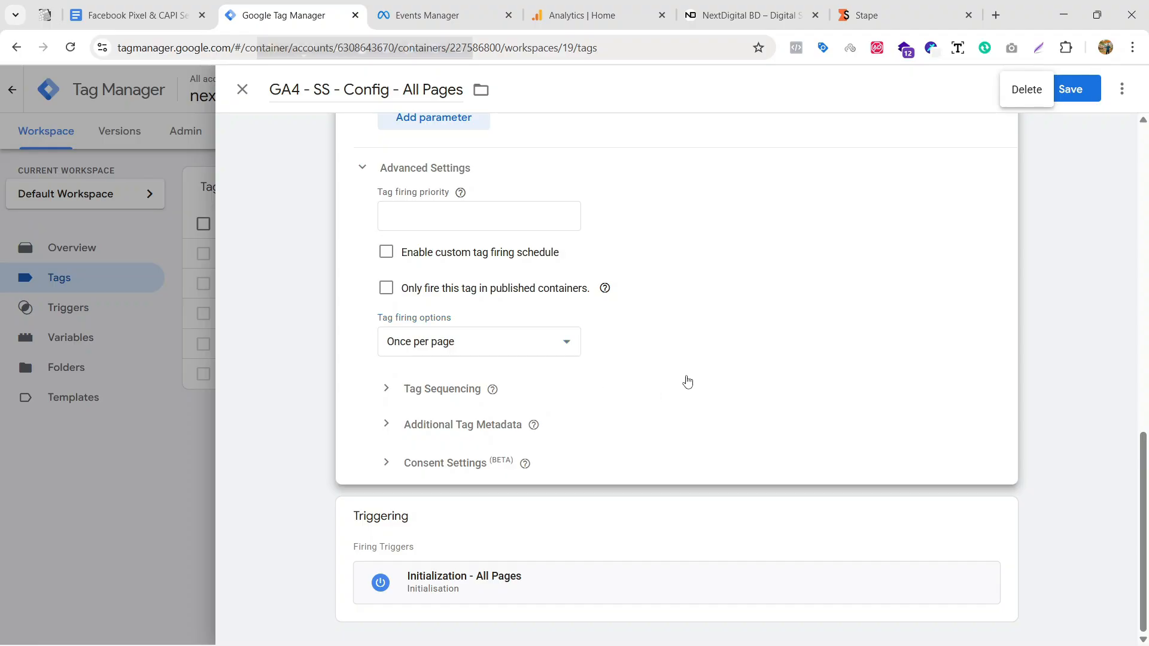
Step: Replace the tag's Initialization - All Pages firing trigger with the All Pages page-view trigger
{"action": "scroll", "coordinate": [695, 359], "scroll_direction": "up", "scroll_amount": 10}
{"action": "scroll", "coordinate": [716, 313], "scroll_direction": "down", "scroll_amount": 10}
{"action": "left_click", "coordinate": [497, 540]}
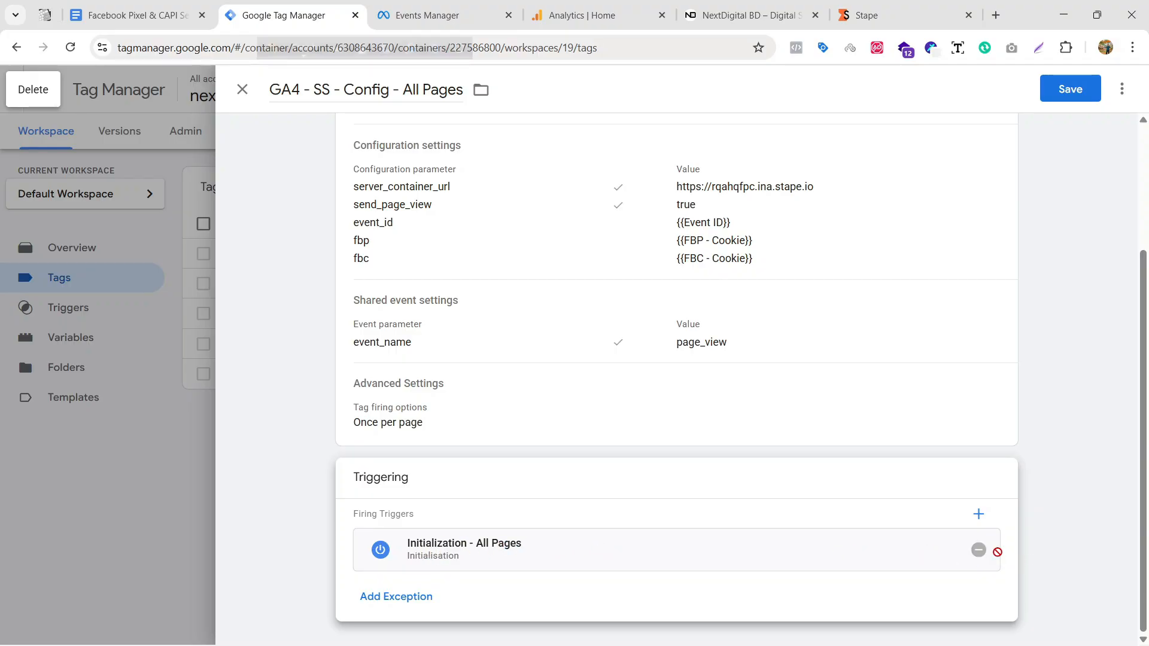
{"action": "left_click", "coordinate": [978, 550]}
{"action": "left_click", "coordinate": [696, 514]}
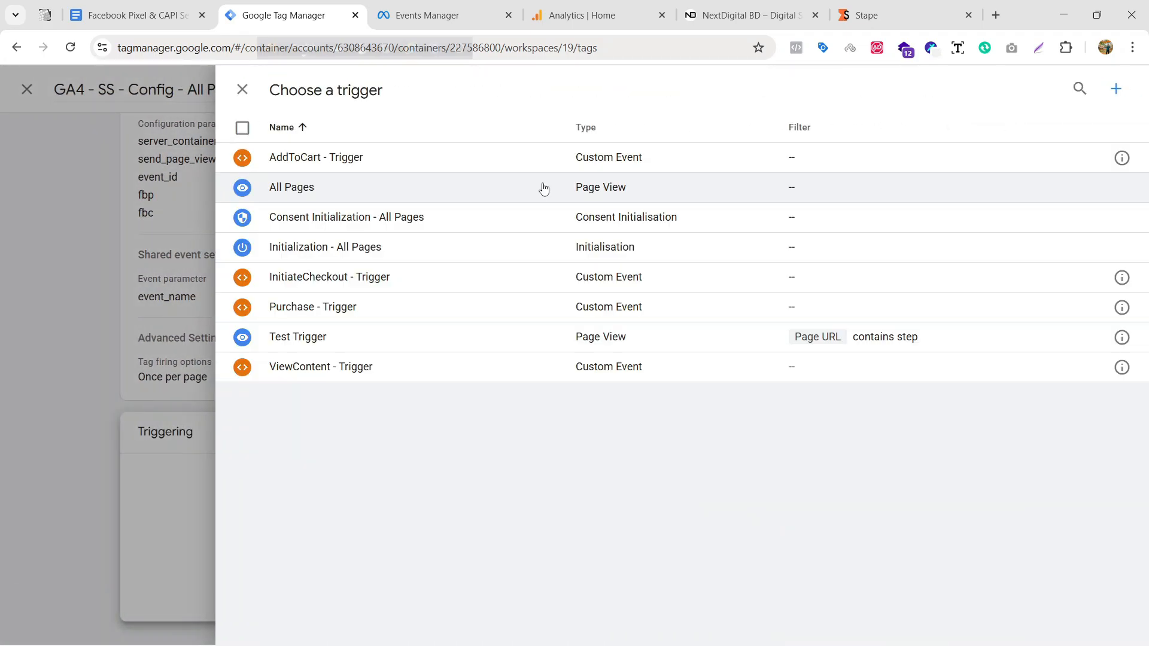
{"action": "left_click", "coordinate": [544, 189]}
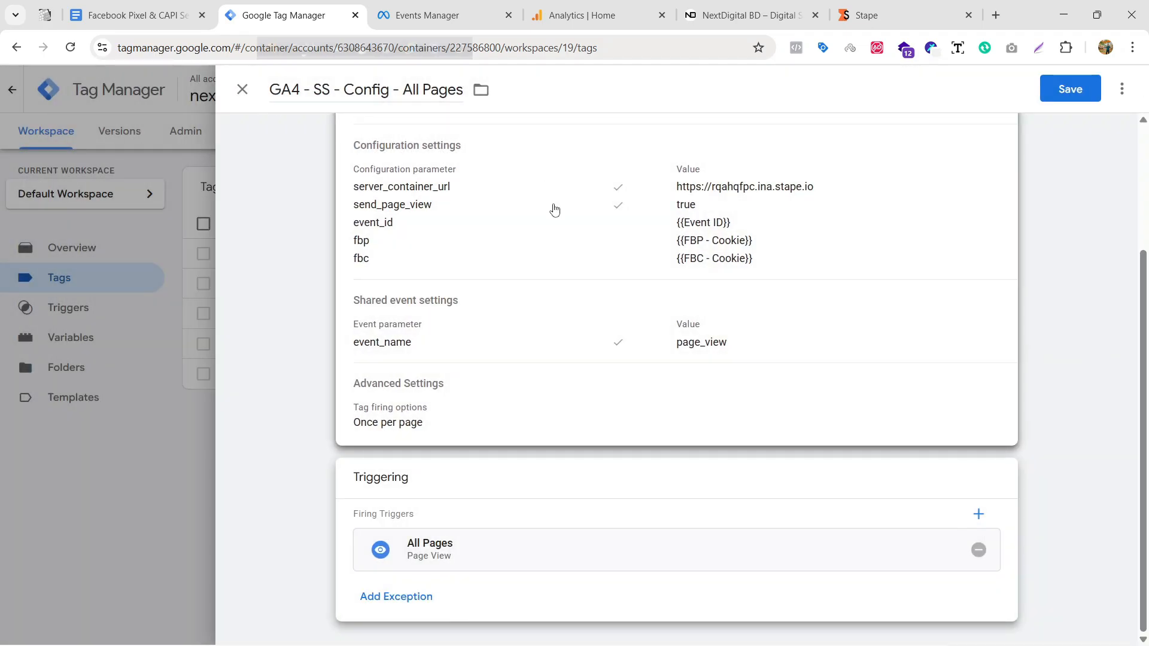
Step: Review the tag's configuration, shared event settings and trigger, and save the GA4 - SS - Config - All Pages tag
{"action": "scroll", "coordinate": [913, 350], "scroll_direction": "up", "scroll_amount": 3}
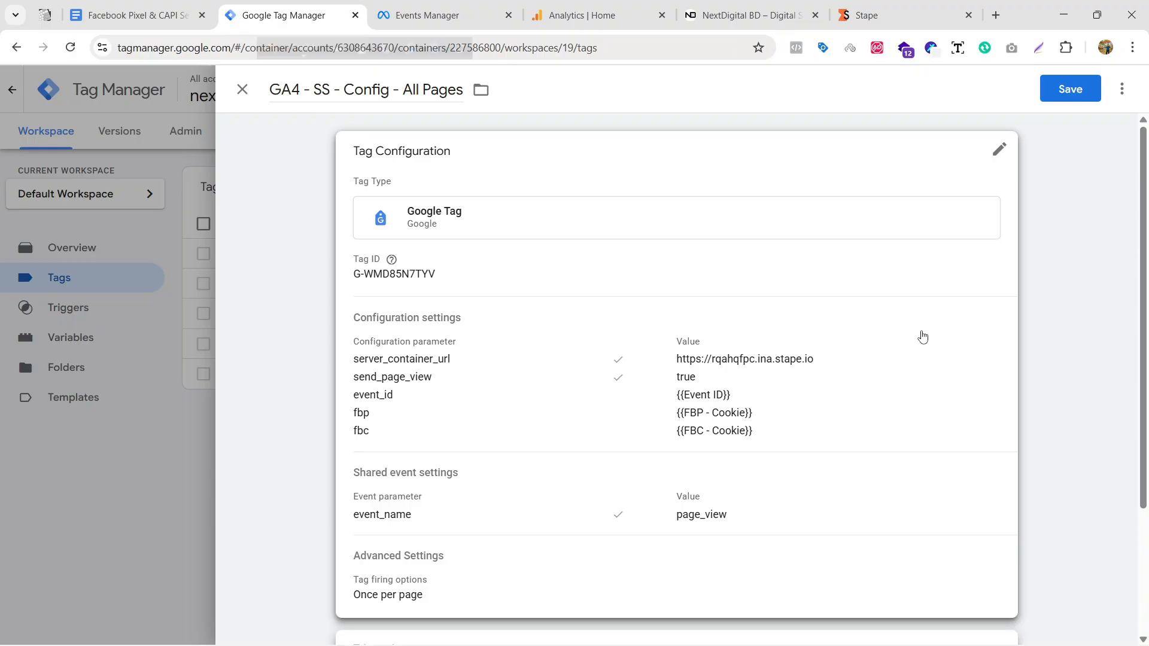
{"action": "scroll", "coordinate": [922, 335], "scroll_direction": "down", "scroll_amount": 3}
{"action": "scroll", "coordinate": [922, 333], "scroll_direction": "up", "scroll_amount": 3}
{"action": "scroll", "coordinate": [409, 425], "scroll_direction": "down", "scroll_amount": 3}
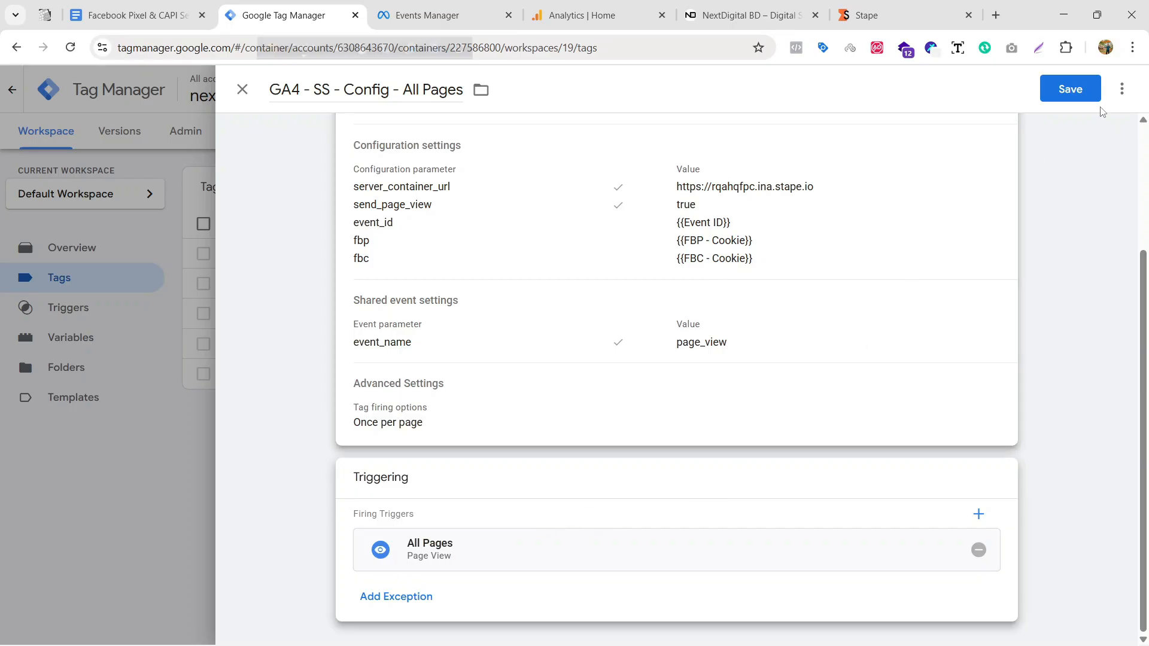
{"action": "left_click", "coordinate": [1045, 100]}
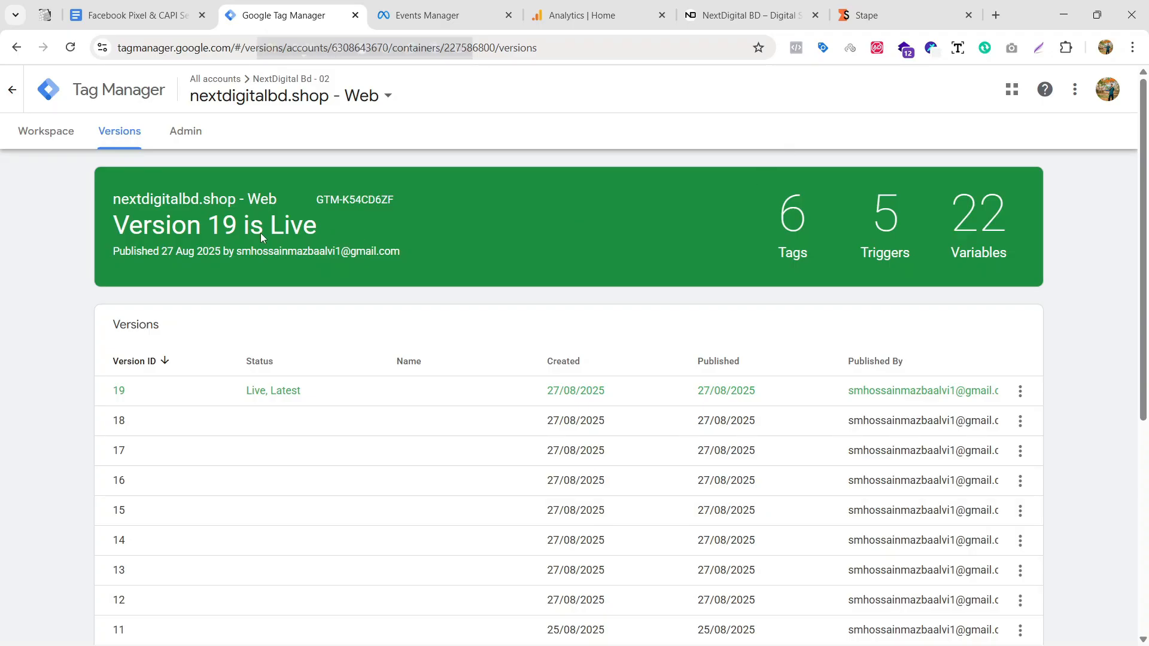
{"action": "left_click", "coordinate": [71, 132]}
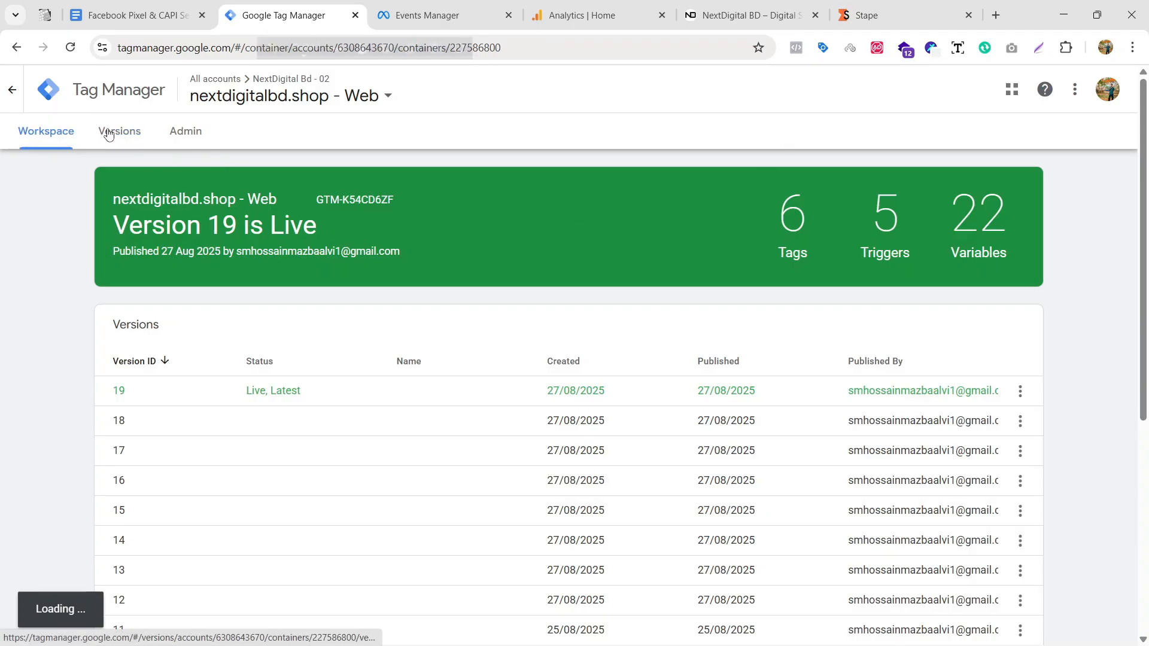
{"action": "left_click", "coordinate": [108, 133]}
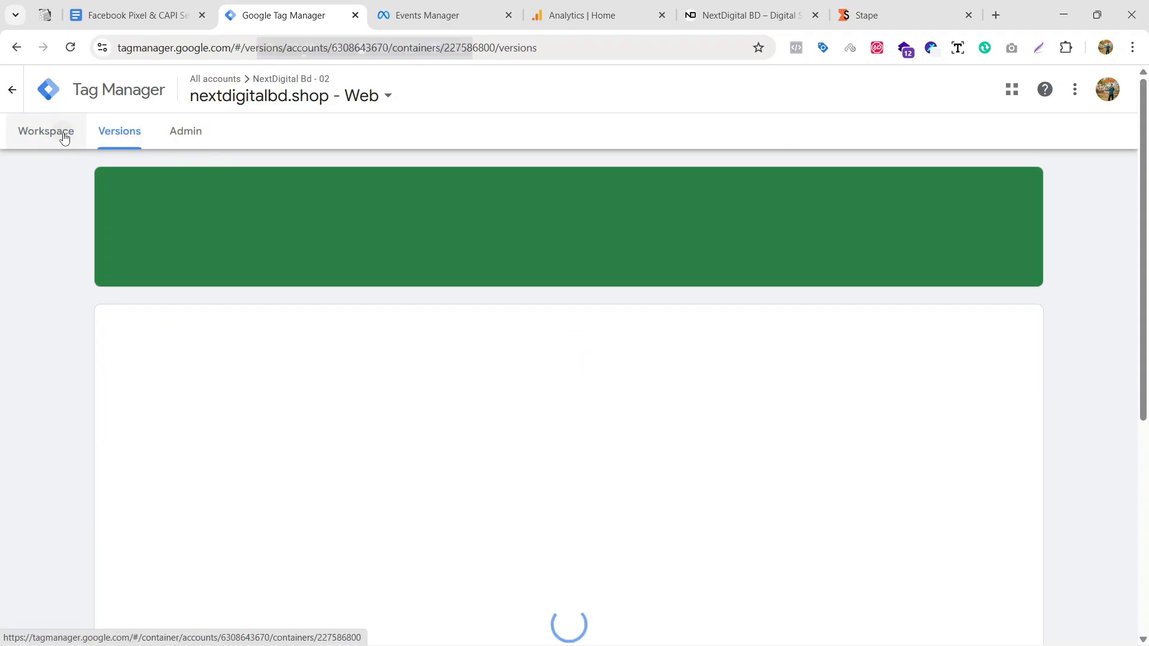
{"action": "left_click", "coordinate": [63, 136]}
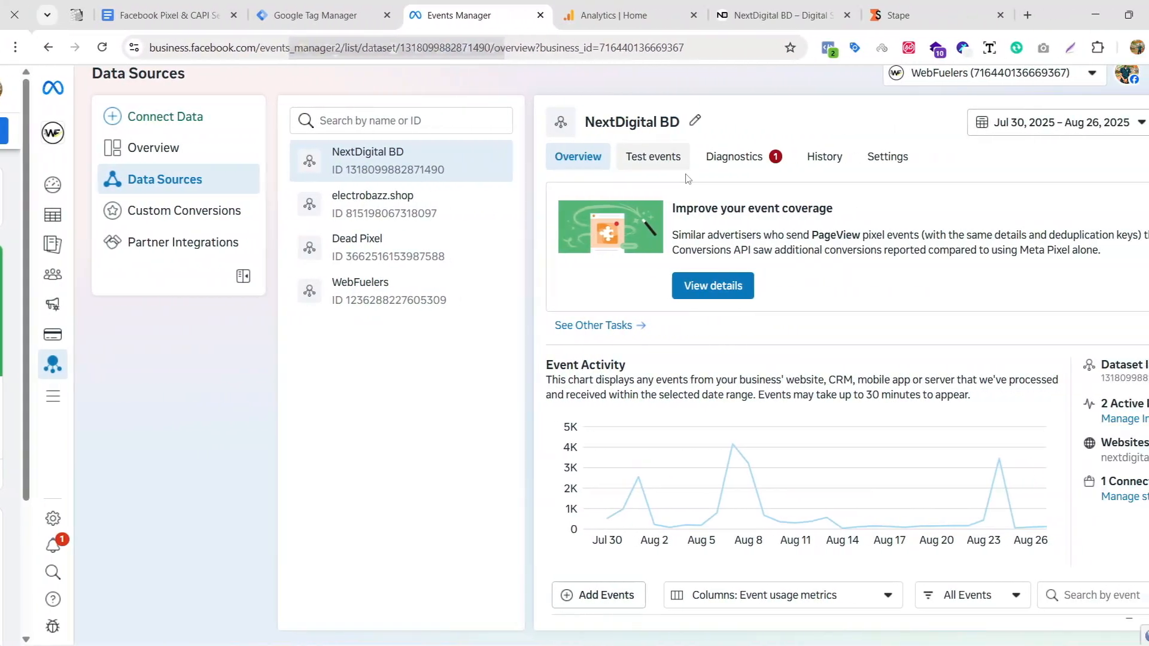
Step: In Meta Events Manager, open the test events of the NextDigital BD dataset and clear the recorded session activity
{"action": "left_click", "coordinate": [623, 157]}
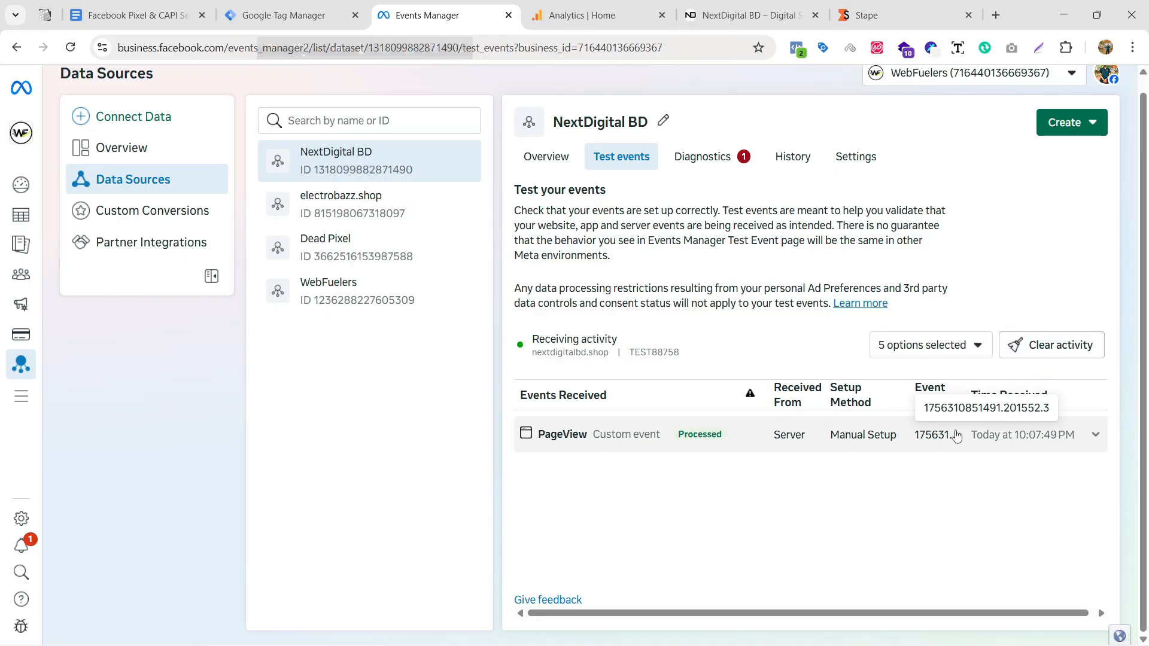
{"action": "left_click", "coordinate": [1055, 349]}
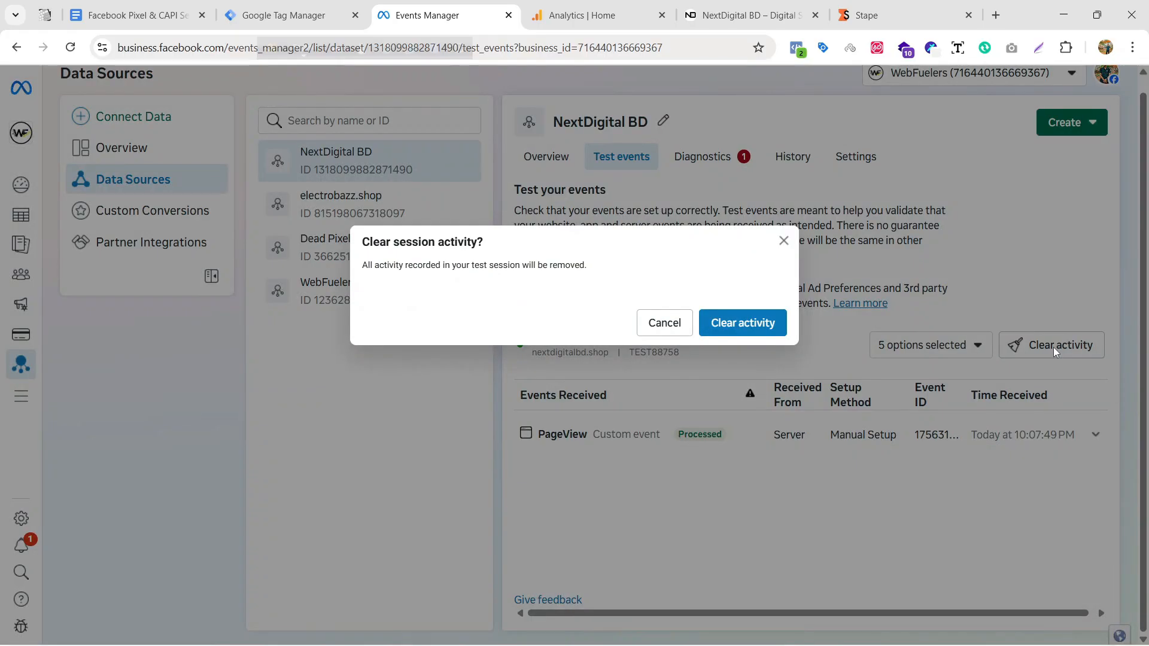
{"action": "left_click", "coordinate": [743, 323]}
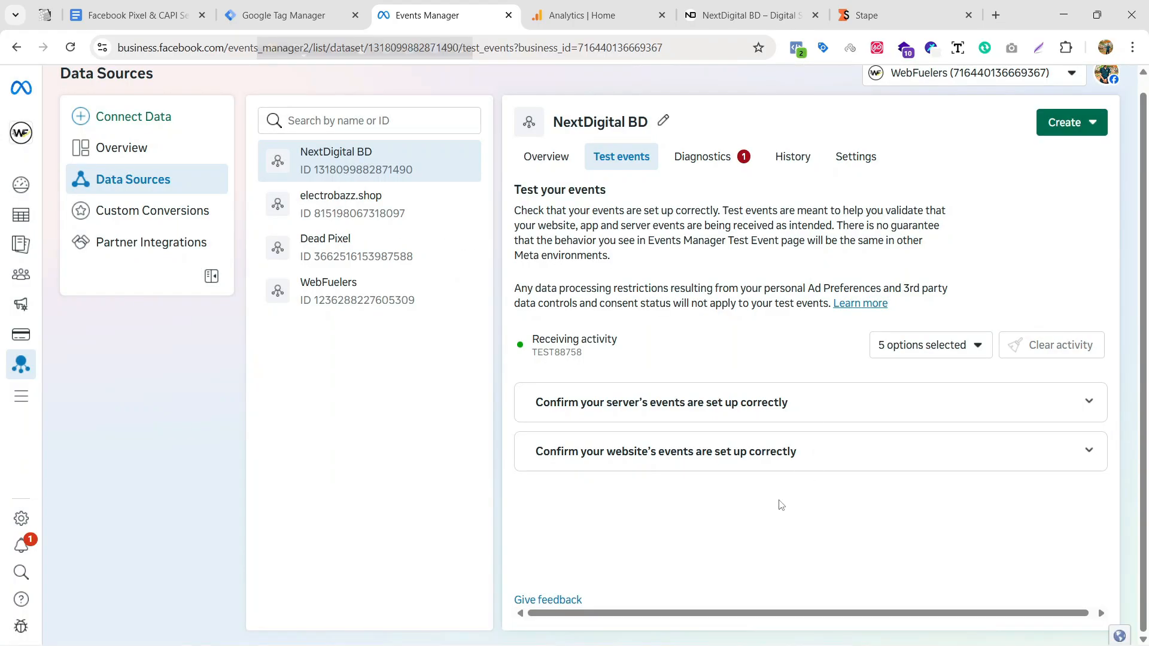
Step: Start a website event test for nextdigitalbd.shop and check the opened page's pixel events in Meta Pixel Helper
{"action": "left_click", "coordinate": [778, 452]}
{"action": "scroll", "coordinate": [786, 568], "scroll_direction": "down", "scroll_amount": 1}
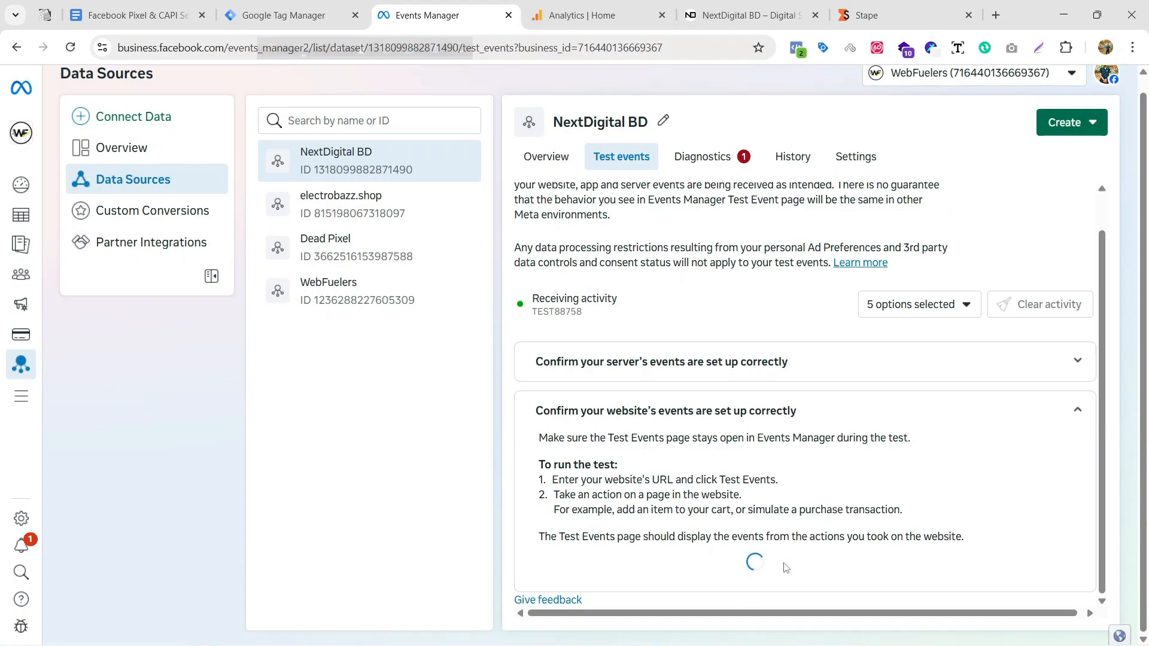
{"action": "left_click", "coordinate": [731, 507]}
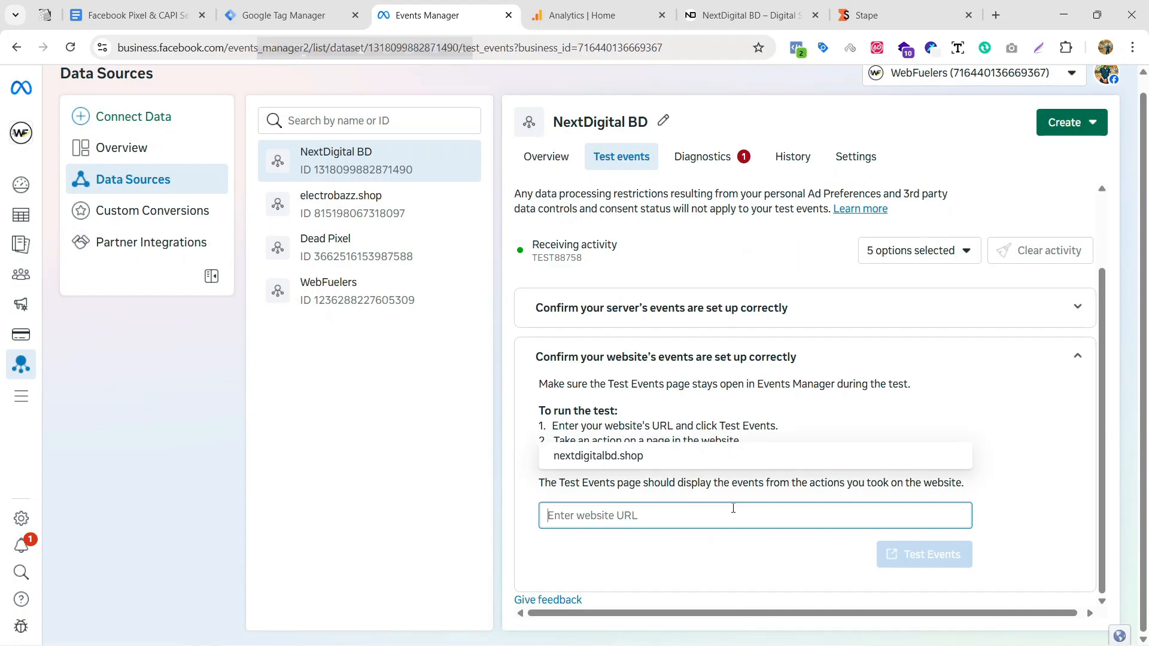
{"action": "left_click", "coordinate": [697, 457]}
{"action": "left_click", "coordinate": [906, 554]}
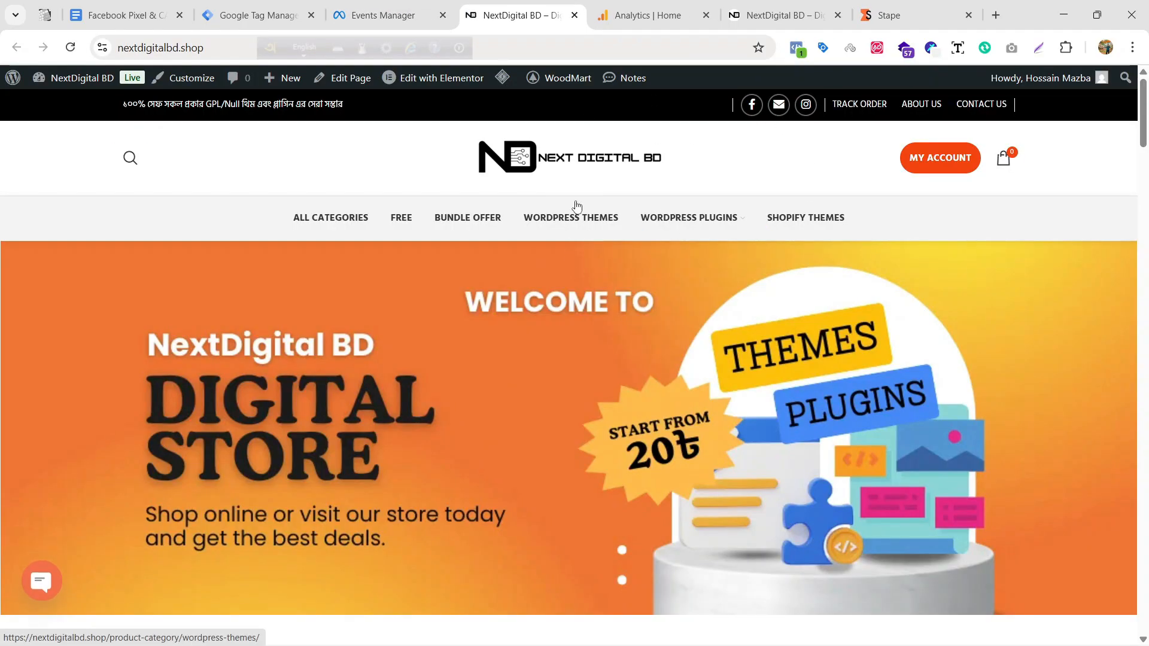
{"action": "left_click", "coordinate": [796, 47]}
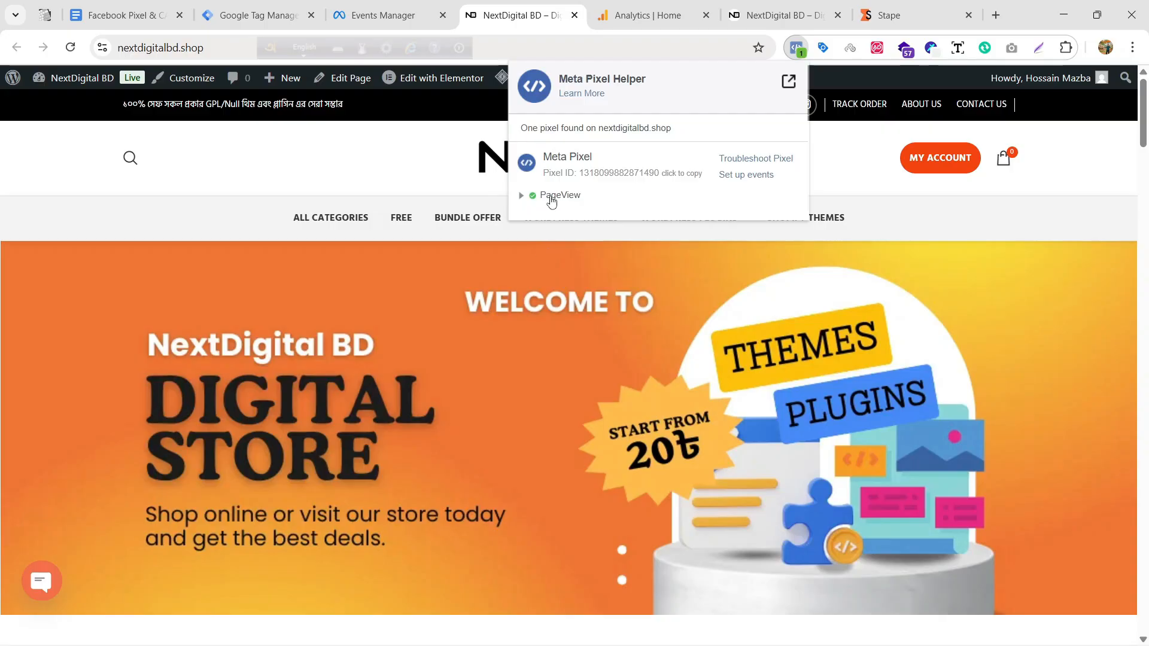
Step: Return to Meta Events Manager and clear the session activity recorded during the website test
{"action": "left_click", "coordinate": [388, 11]}
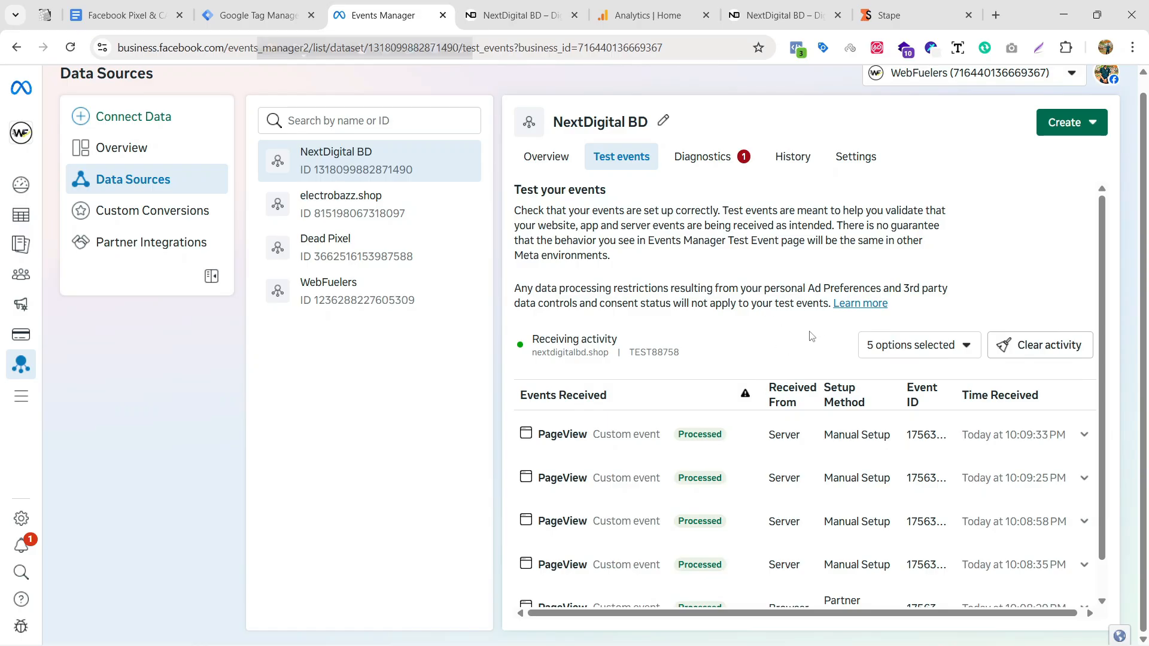
{"action": "scroll", "coordinate": [811, 336], "scroll_direction": "down", "scroll_amount": 1}
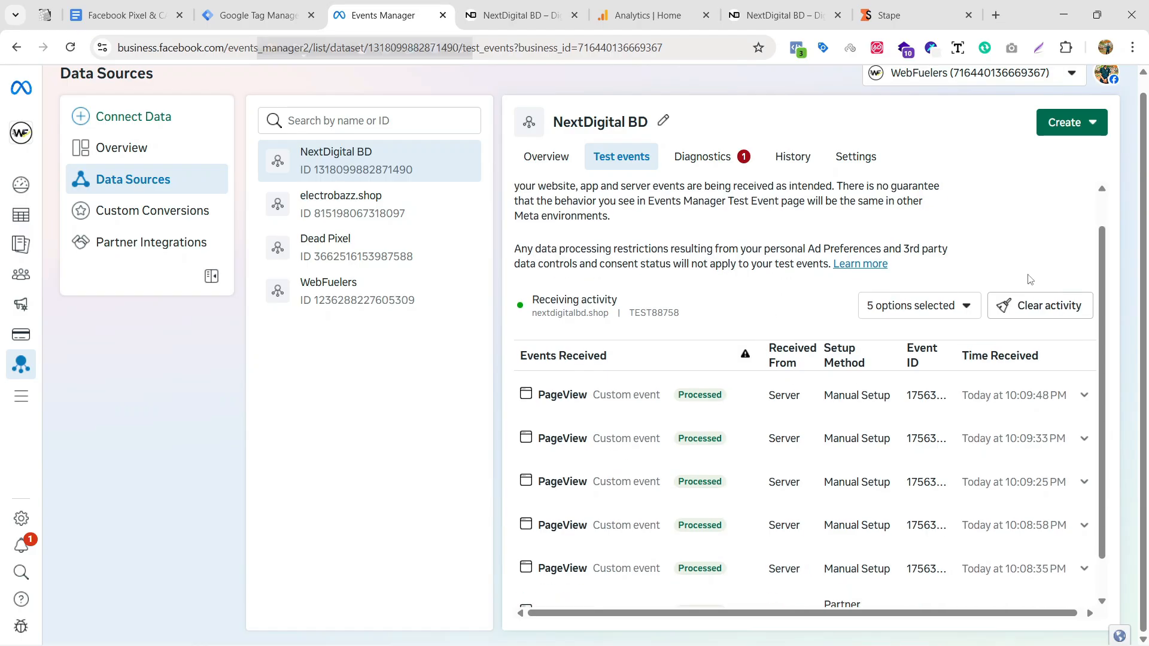
{"action": "left_click", "coordinate": [1030, 302]}
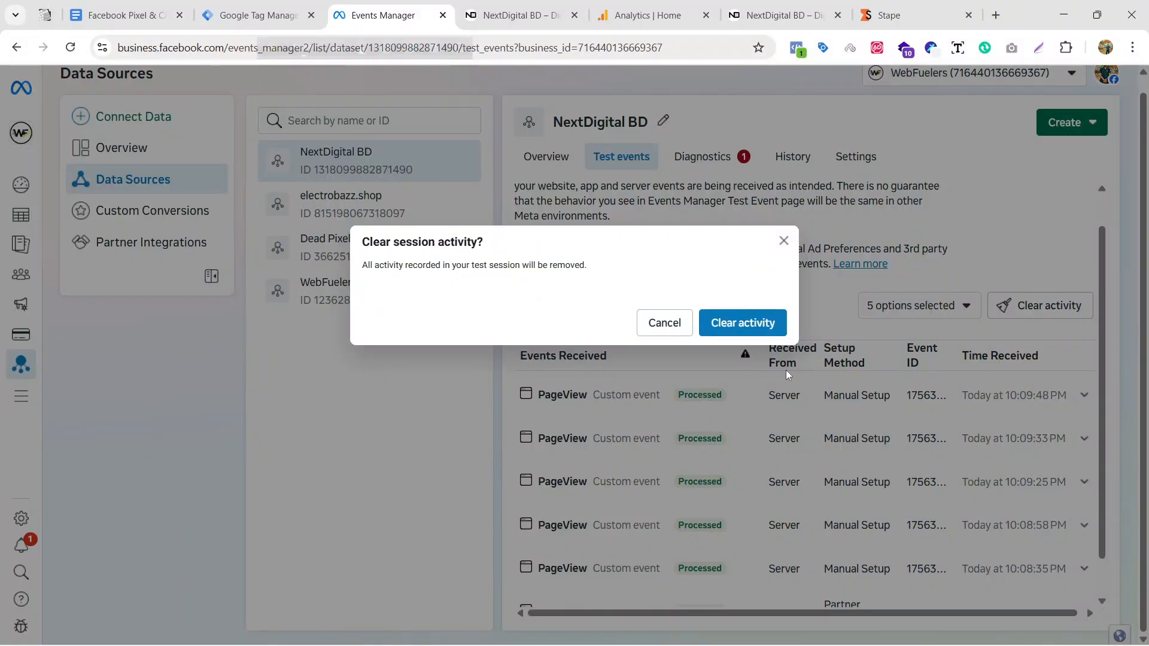
{"action": "left_click", "coordinate": [742, 323]}
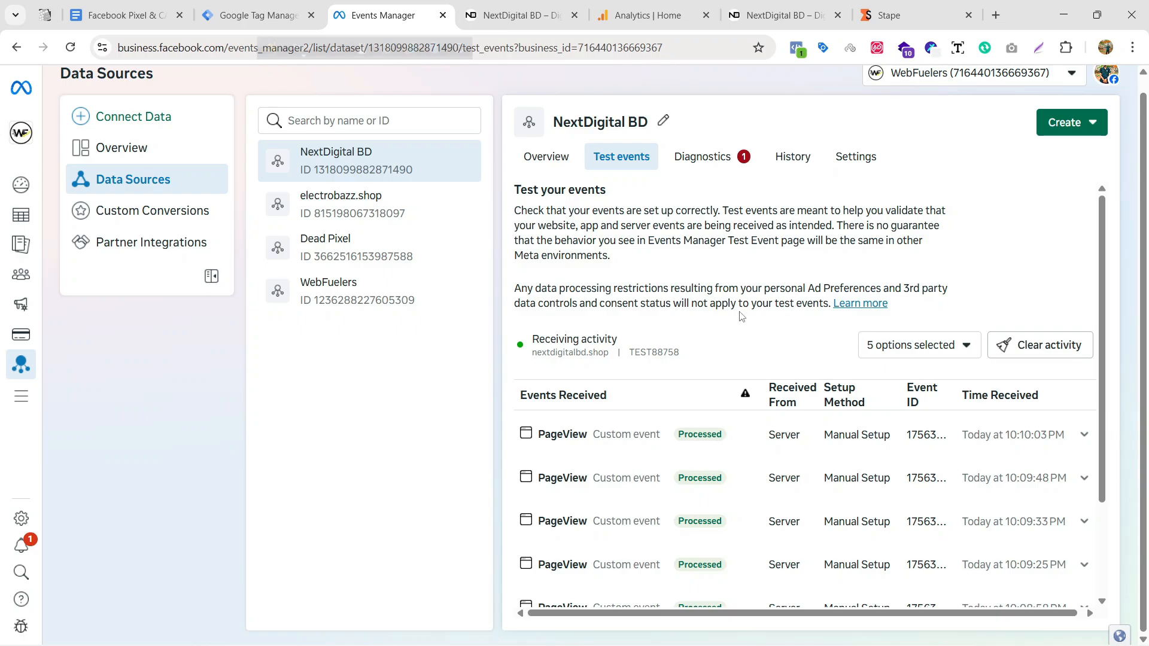
Step: Expand the latest Browser and Server PageView test events to compare their event IDs and parameters
{"action": "scroll", "coordinate": [742, 316], "scroll_direction": "down", "scroll_amount": 1}
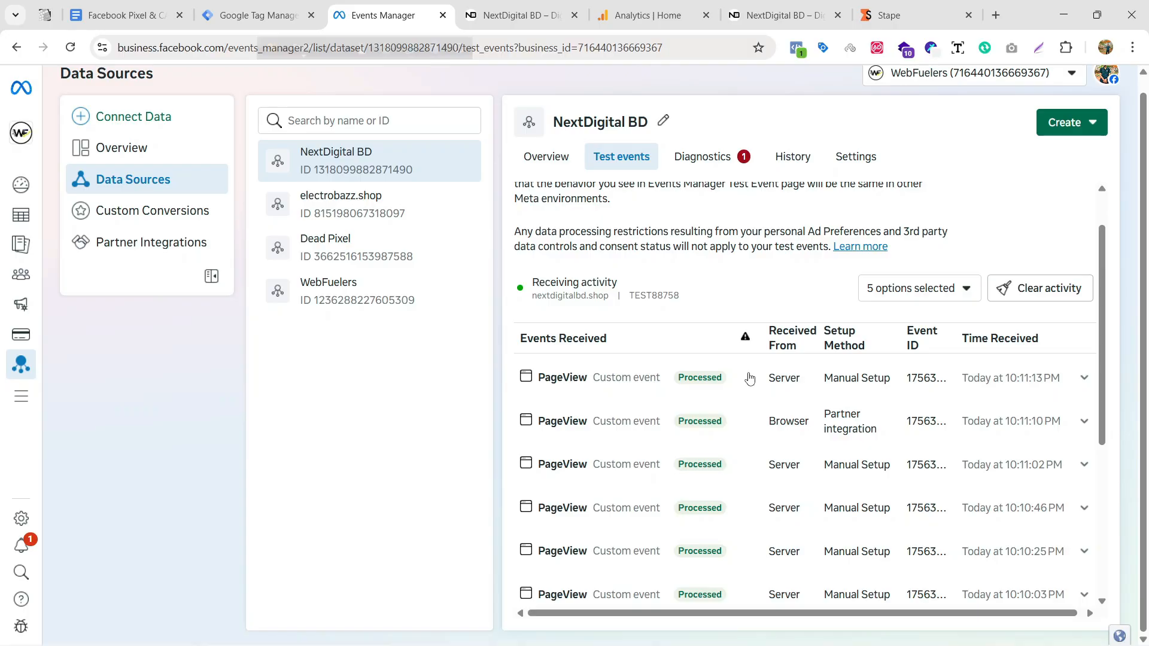
{"action": "left_click", "coordinate": [748, 429]}
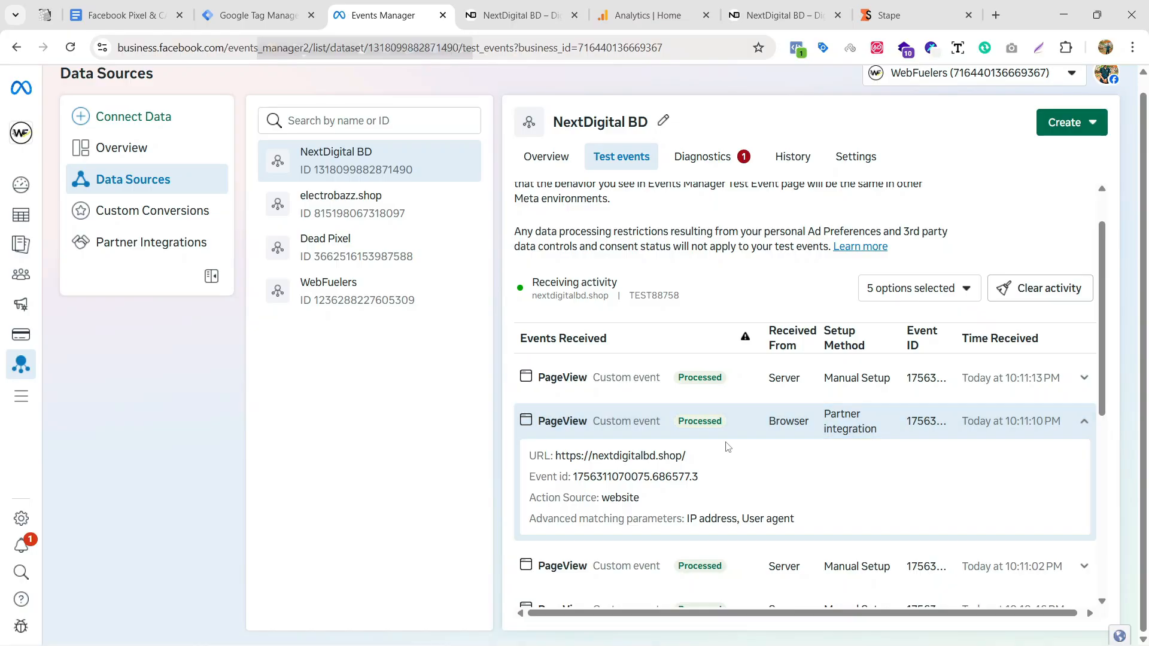
{"action": "left_click", "coordinate": [743, 366]}
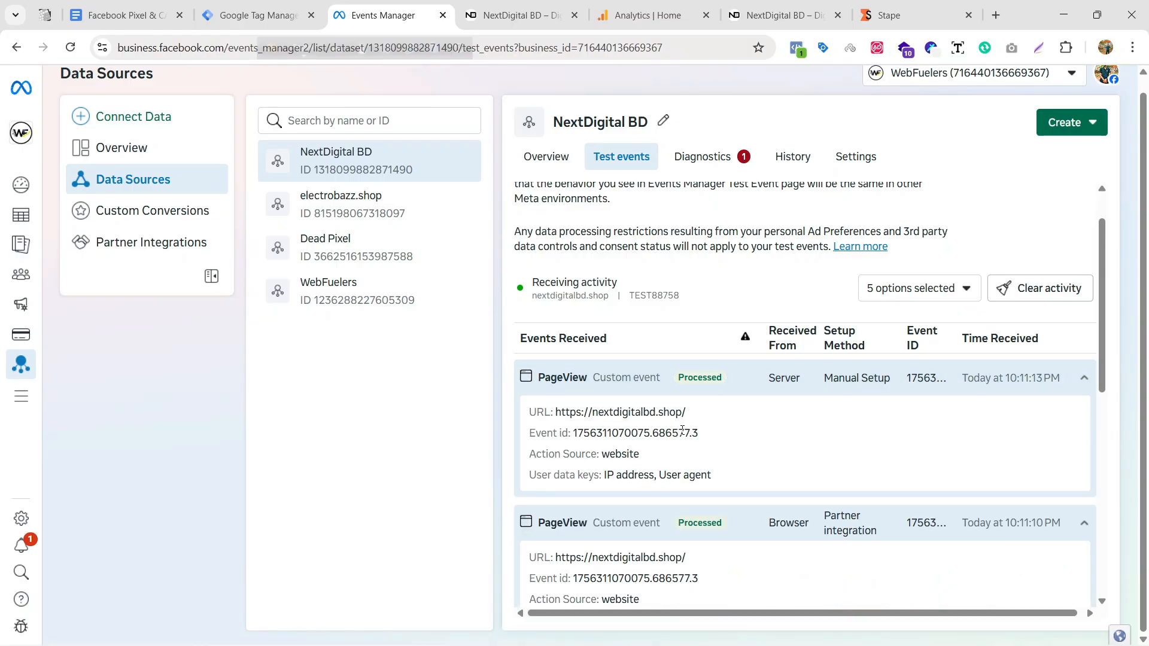
Step: Expand the Browser PageView event received at 10:11:10 PM and highlight the last digits of its event ID
{"action": "scroll", "coordinate": [742, 403], "scroll_direction": "down", "scroll_amount": 2}
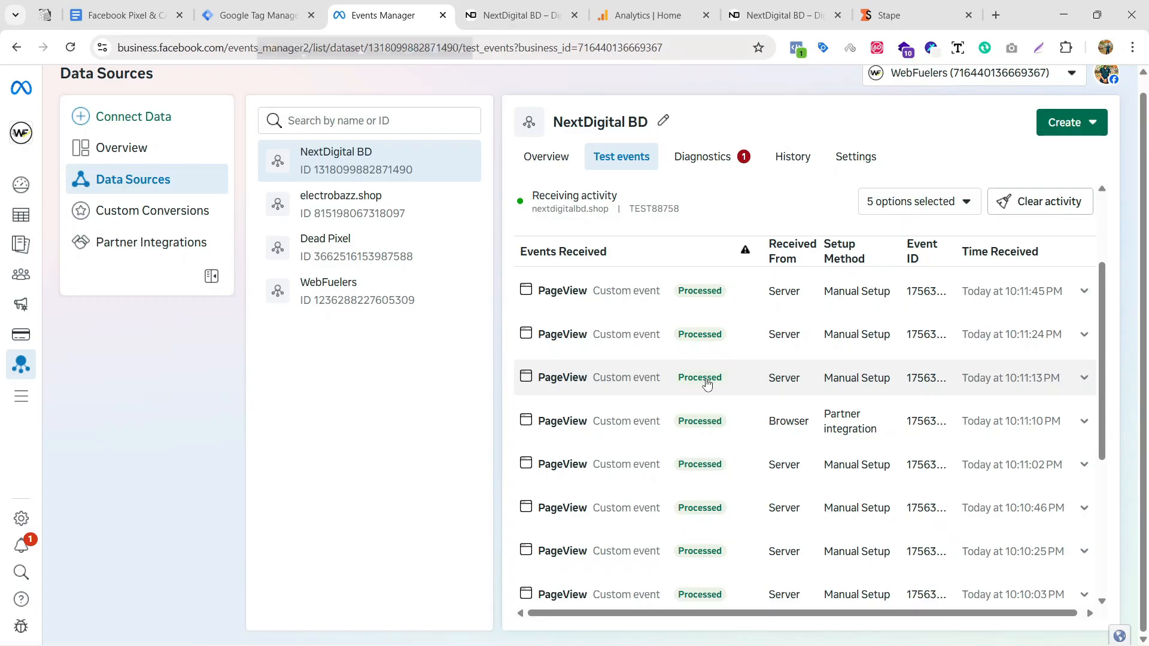
{"action": "left_click", "coordinate": [699, 420]}
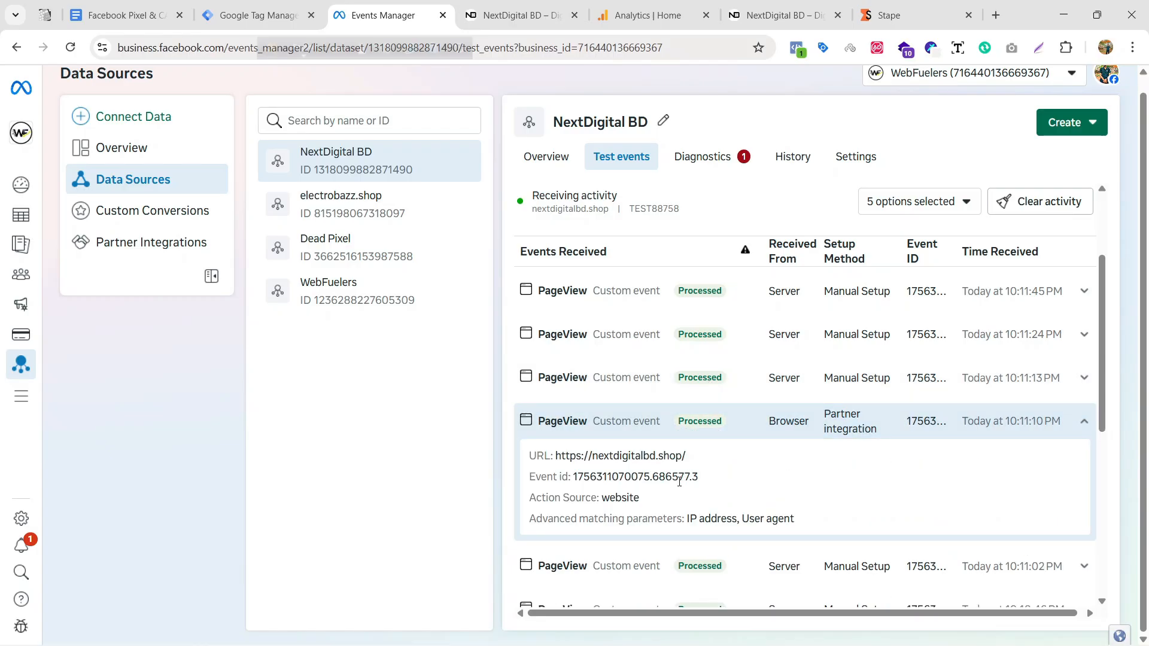
{"action": "left_click_drag", "start_coordinate": [679, 481], "coordinate": [703, 484]}
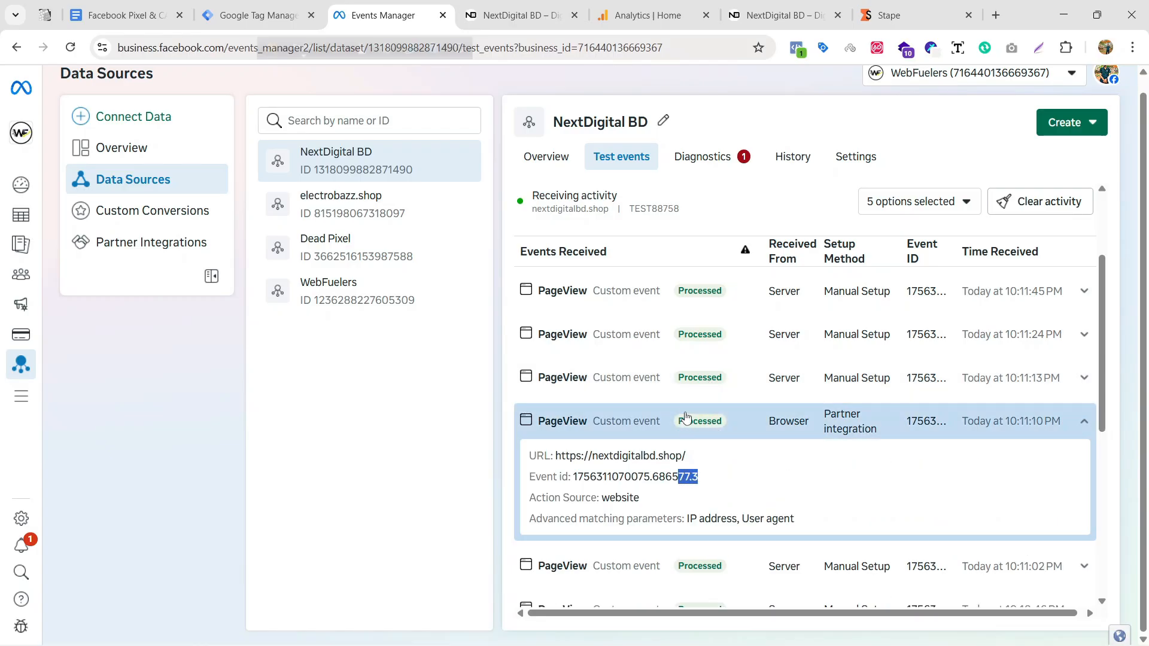
Step: Check the last digits of the event ID in the Server PageView event received at 10:11:13 PM, and collapse its details
{"action": "left_click", "coordinate": [697, 385]}
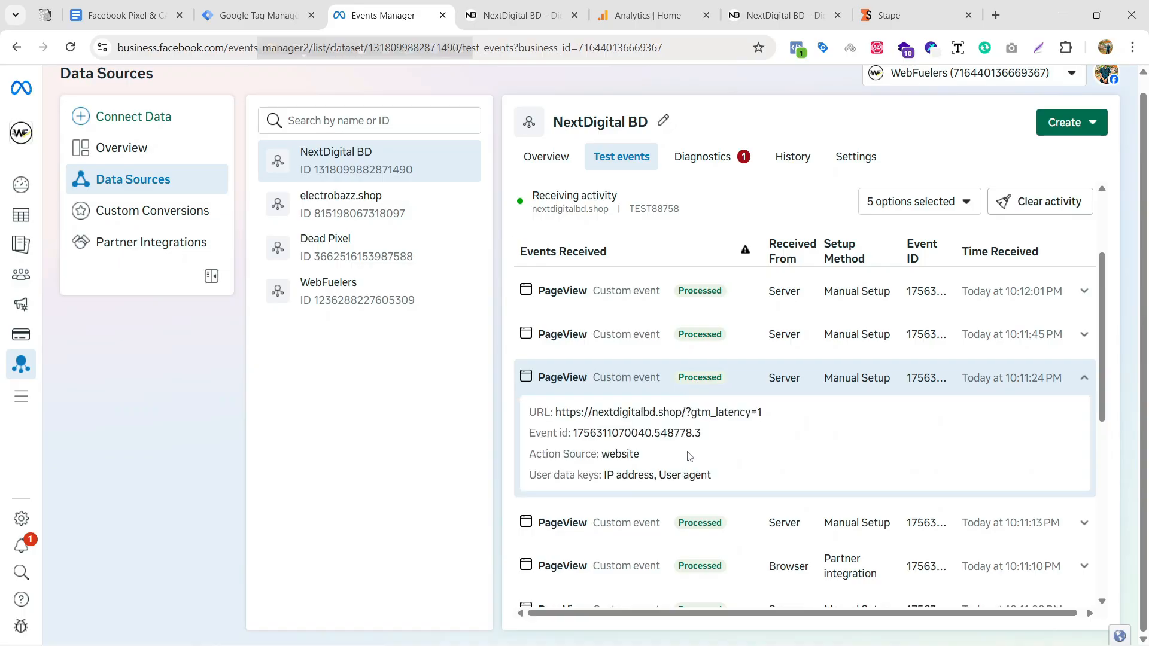
{"action": "left_click", "coordinate": [713, 374]}
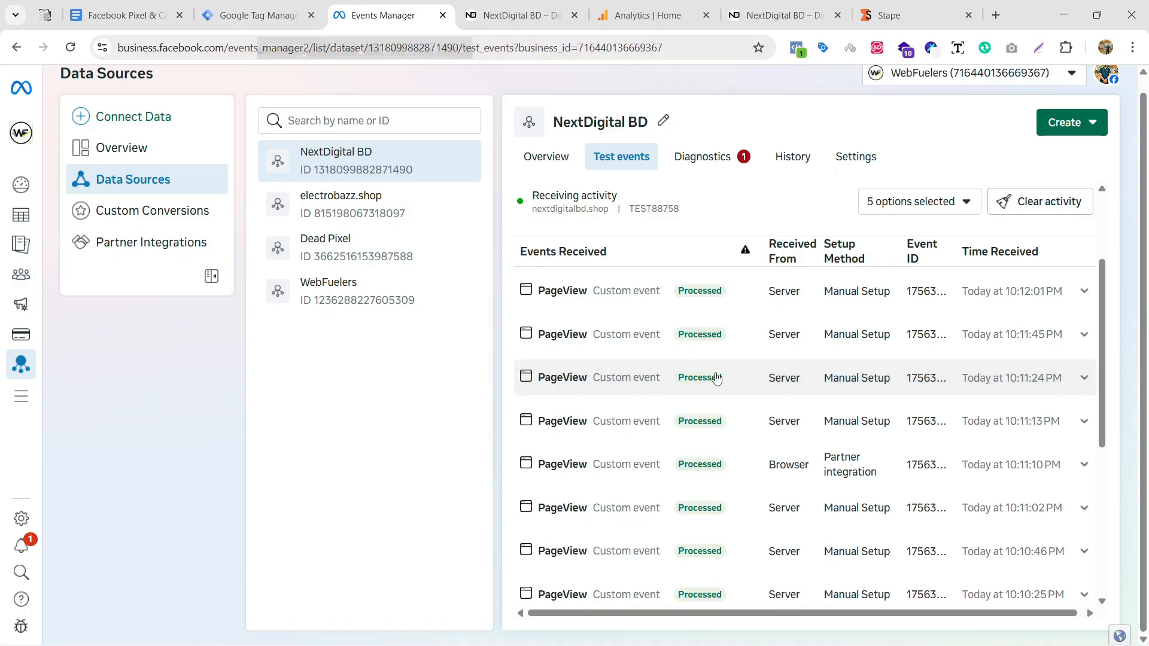
{"action": "left_click", "coordinate": [715, 431]}
{"action": "left_click_drag", "start_coordinate": [681, 473], "coordinate": [698, 474]}
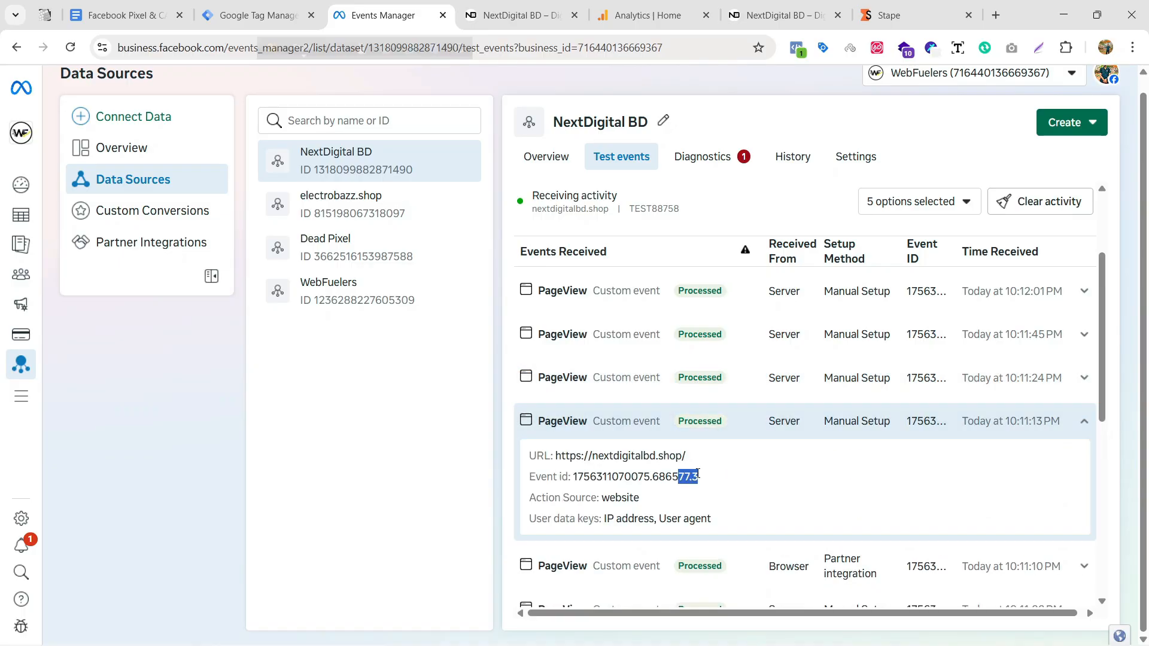
{"action": "left_click", "coordinate": [708, 479]}
{"action": "left_click", "coordinate": [729, 428]}
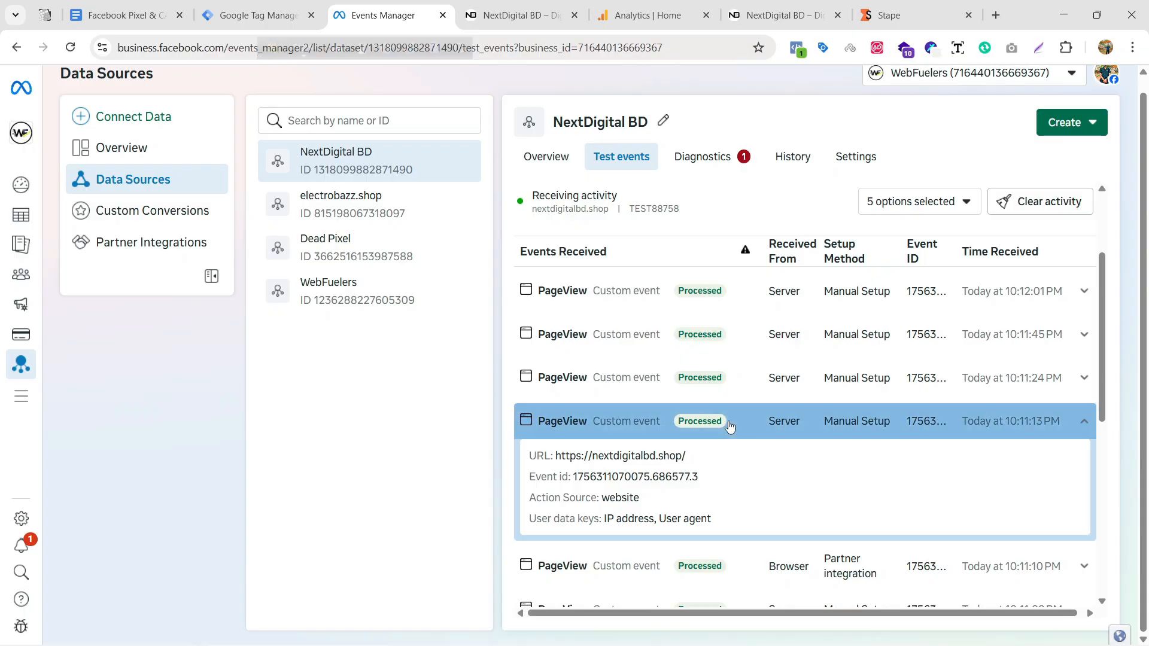
{"action": "scroll", "coordinate": [730, 428], "scroll_direction": "down", "scroll_amount": 1}
{"action": "scroll", "coordinate": [729, 426], "scroll_direction": "down", "scroll_amount": 1}
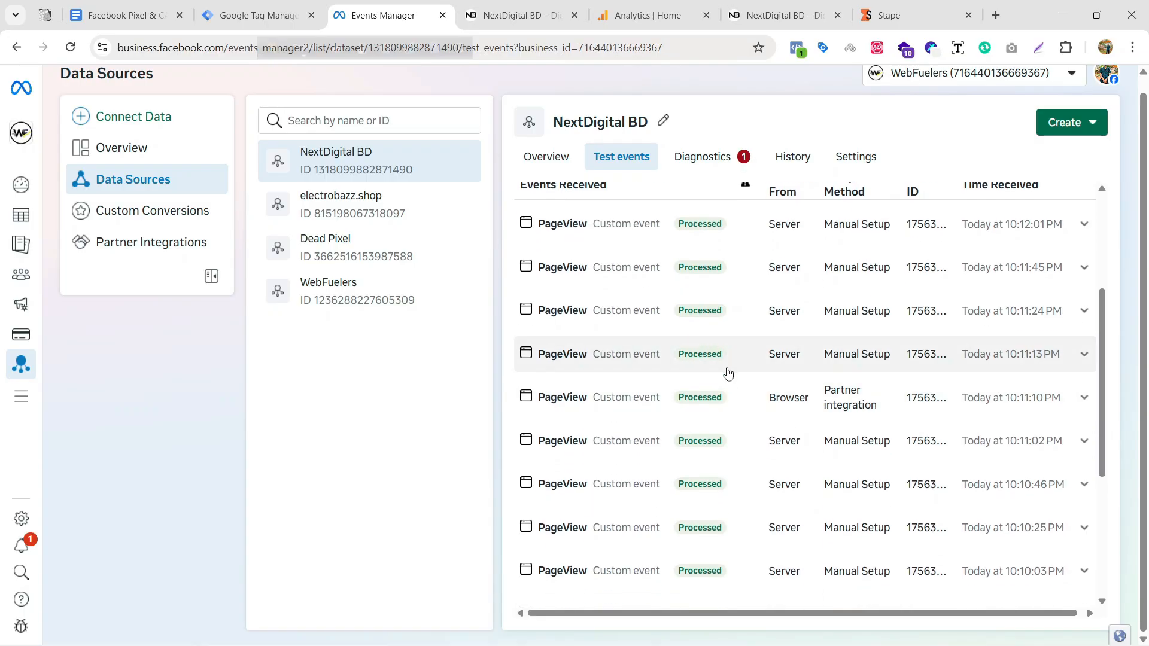